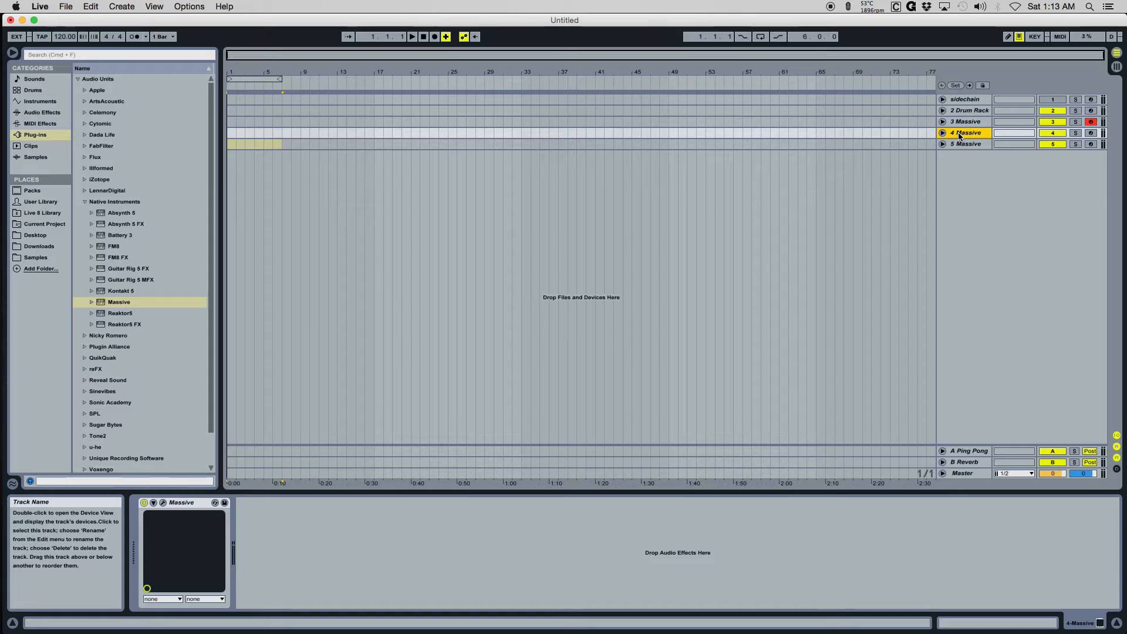
Place a copy of the 4 Massive track below 5 Massive, unfold and arm it, and open its Massive window
drag(960, 135, 949, 162)
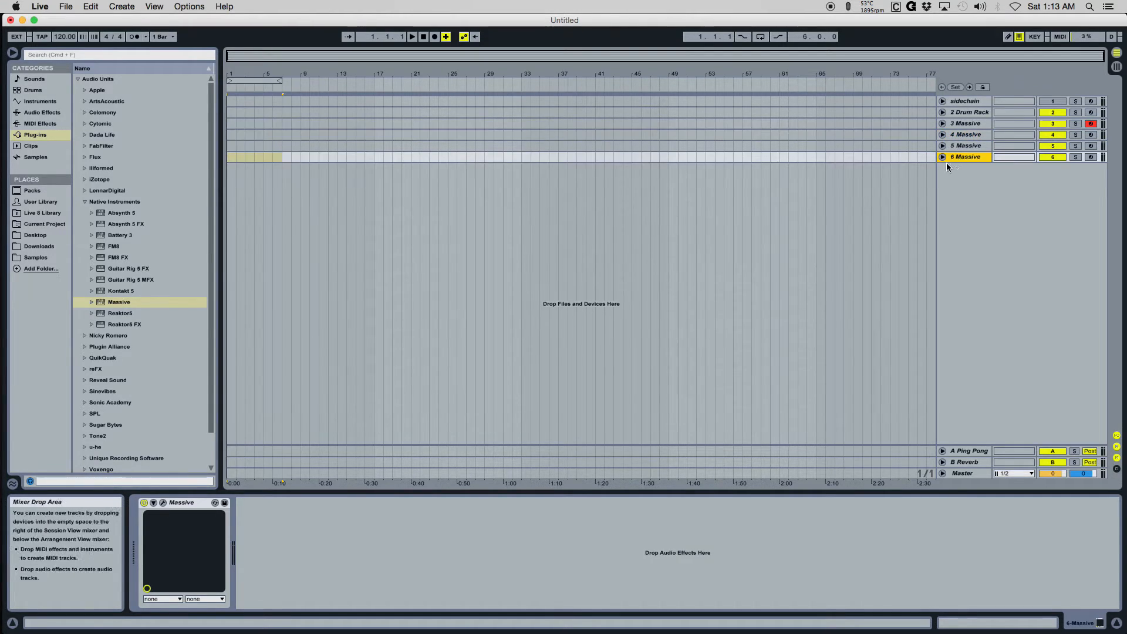
click(942, 157)
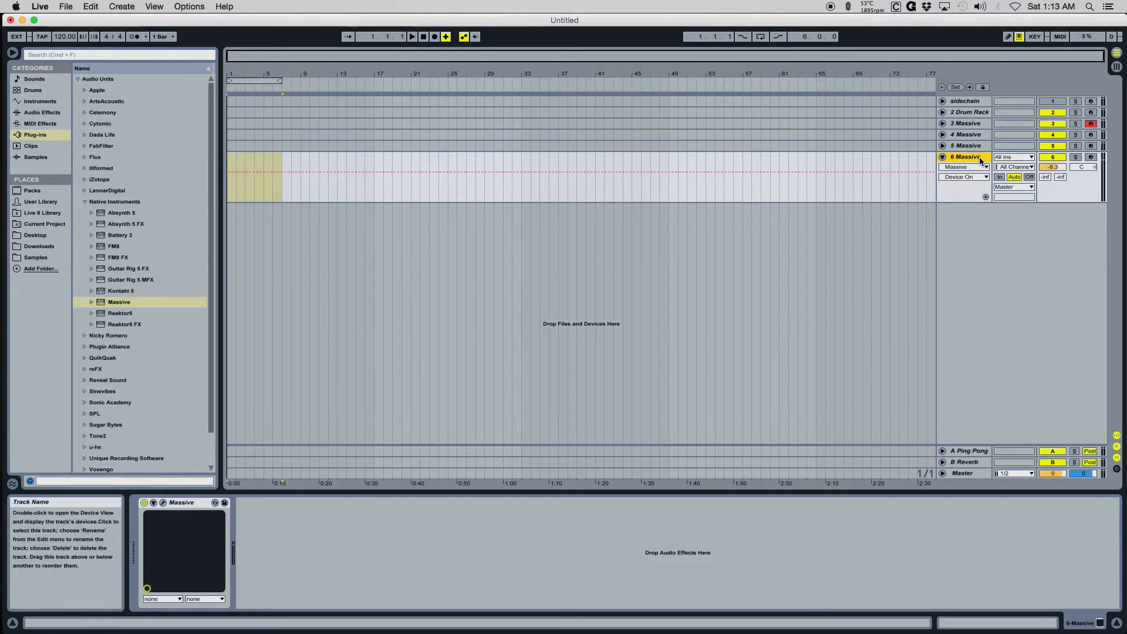
click(163, 504)
drag(450, 79, 439, 39)
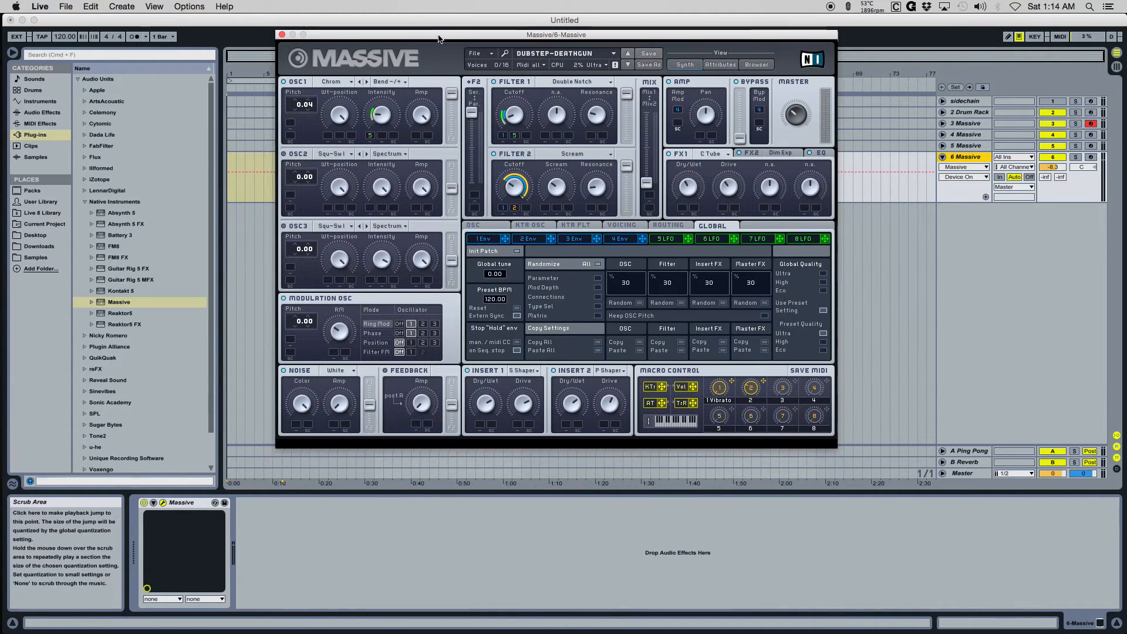
click(1091, 156)
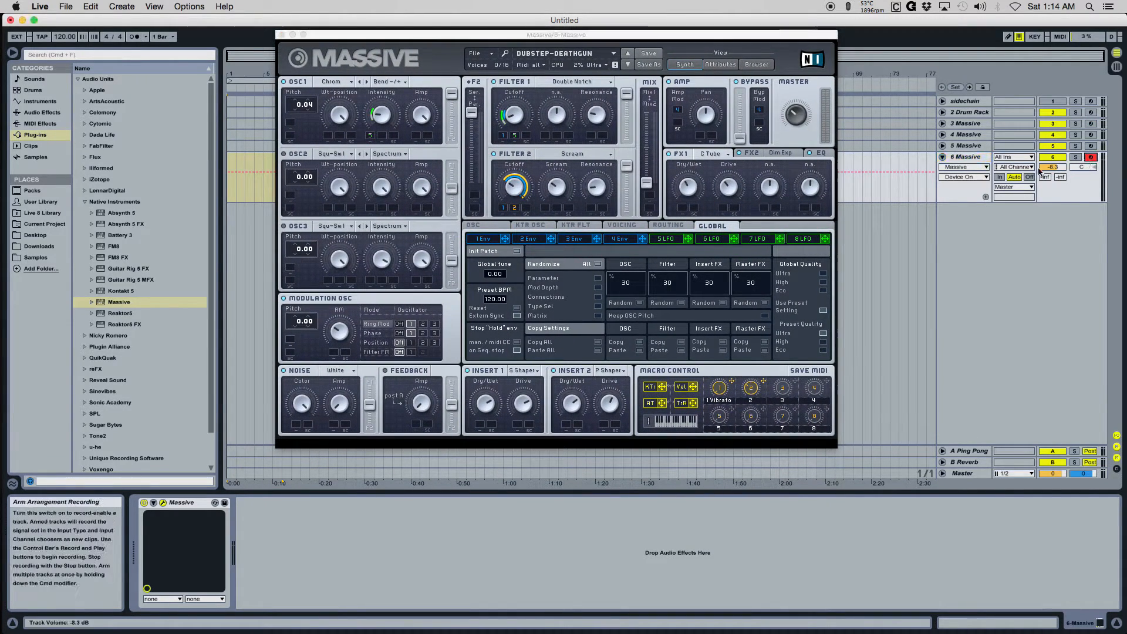
click(470, 35)
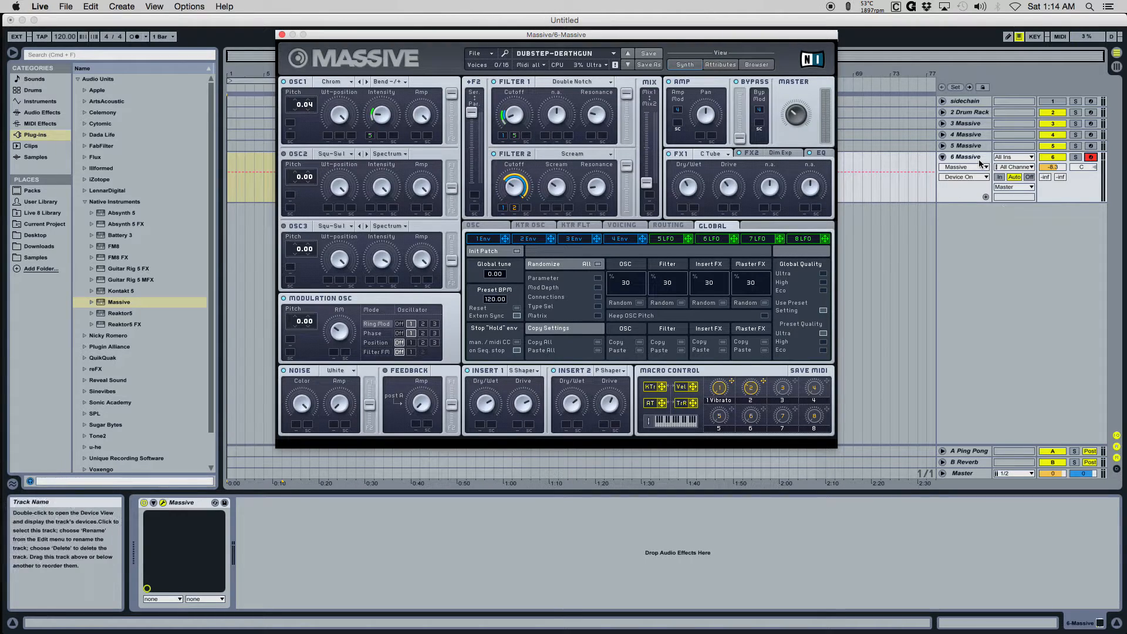
Try macro 2 in the DUBSTEP-DEATHGUN patch and compare the shapes of envelopes 1 and 4
click(753, 393)
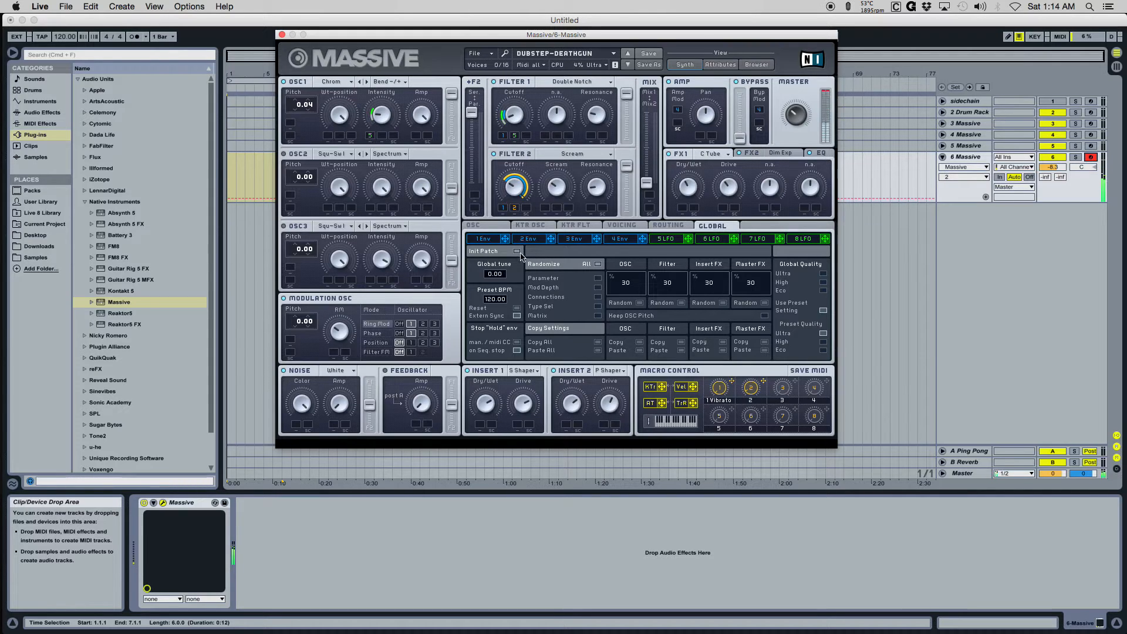
click(483, 239)
drag(592, 347, 593, 355)
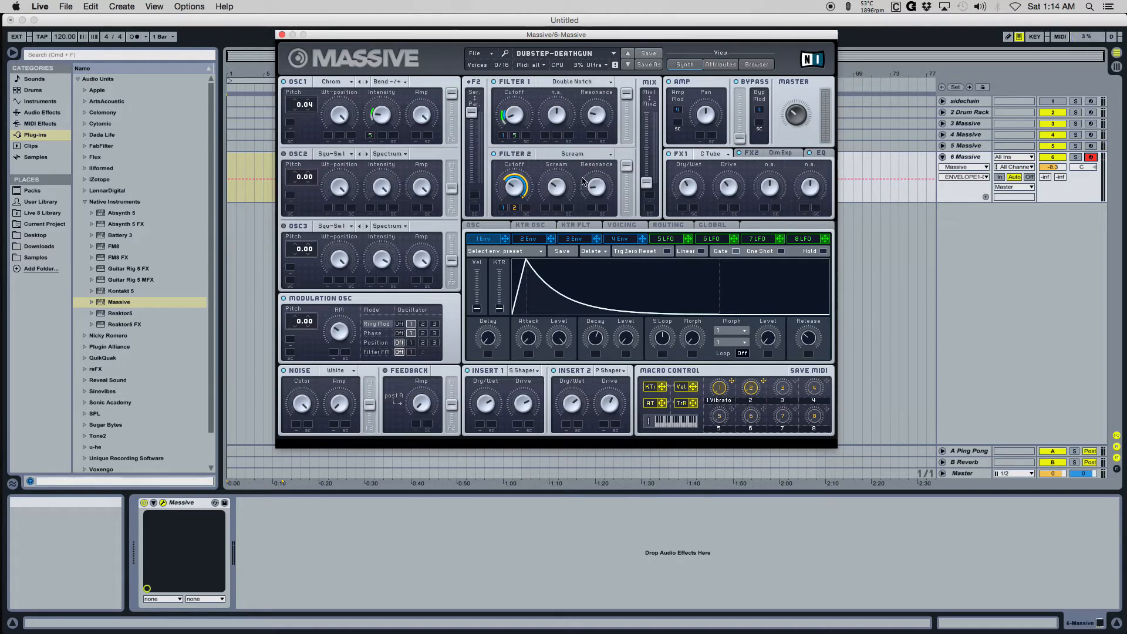
click(625, 239)
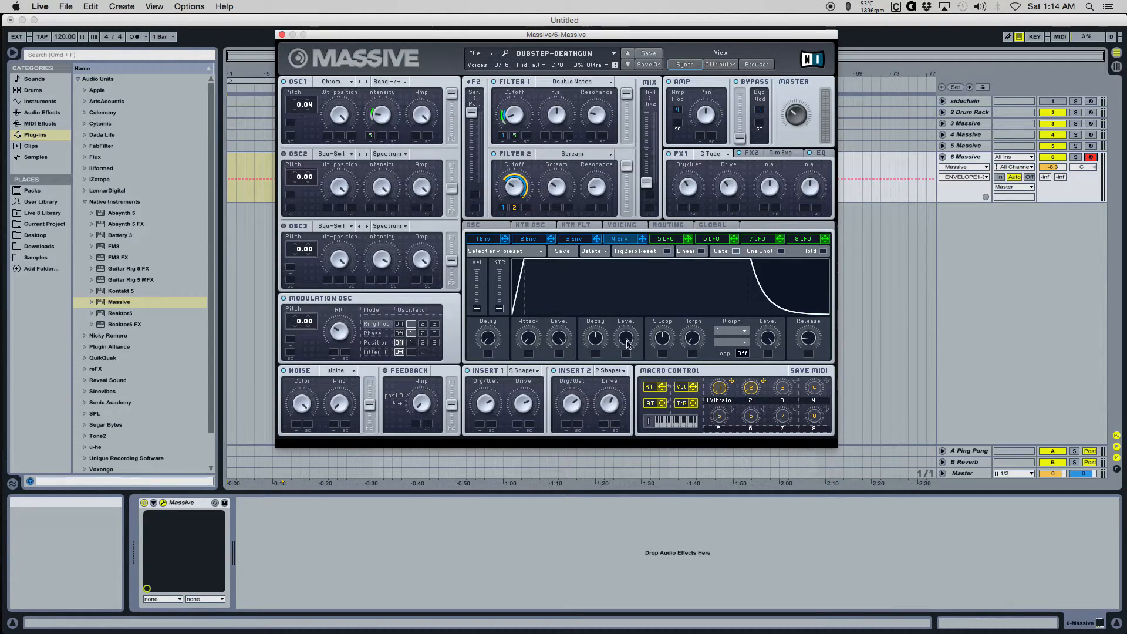
click(486, 239)
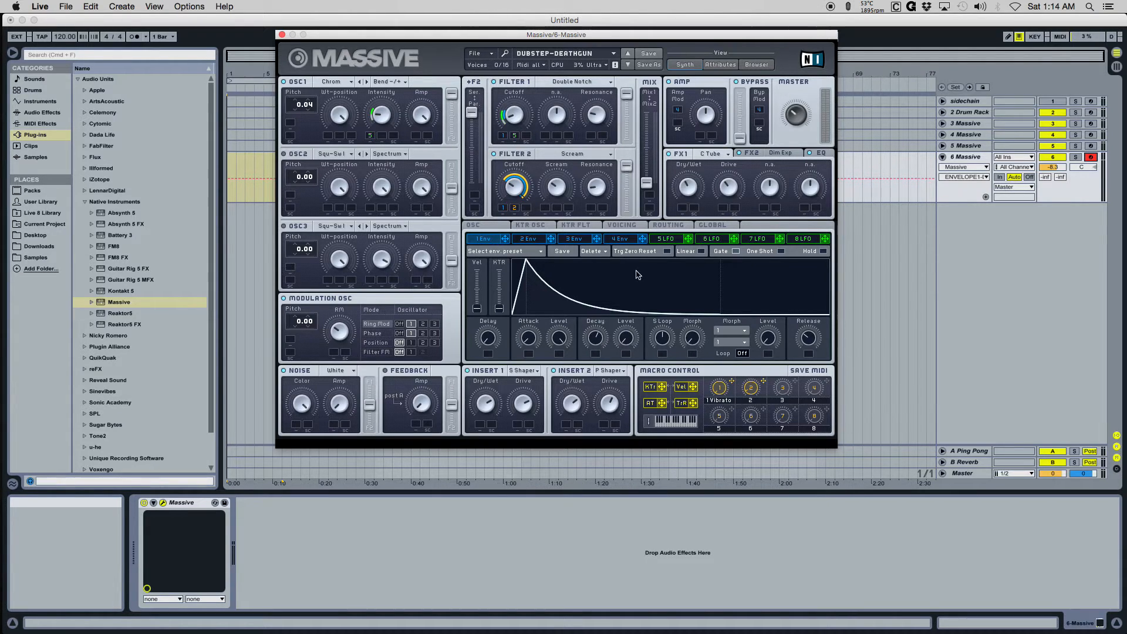
click(621, 239)
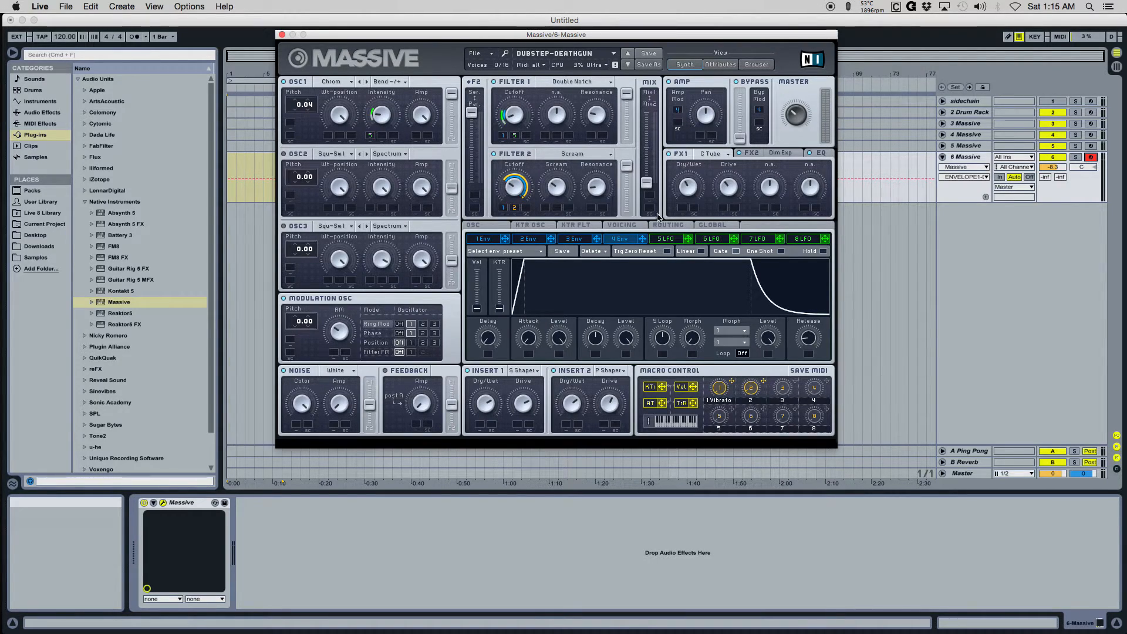
Try a minimum decay level and a different decay time on envelope 4, and restore its full sustained level
drag(623, 338, 601, 488)
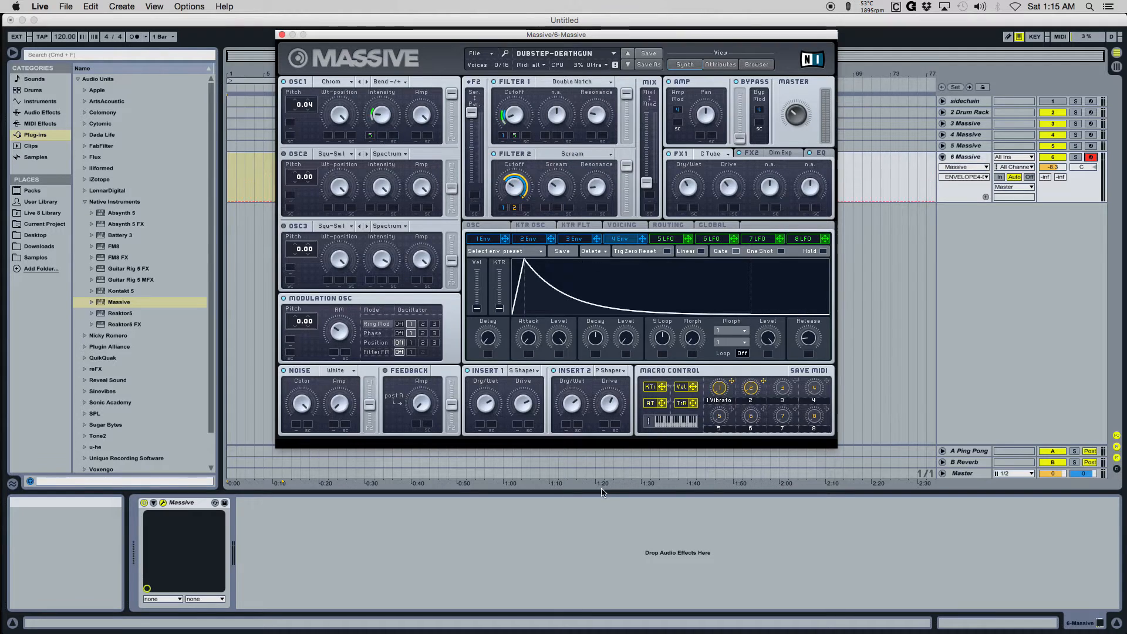
drag(595, 338, 595, 355)
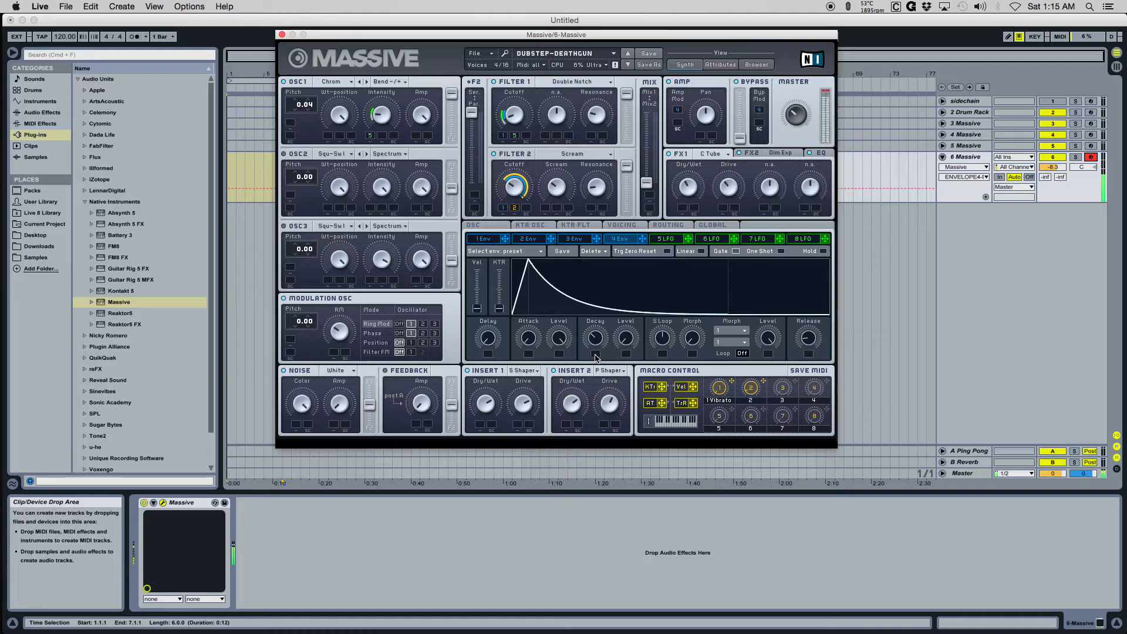
drag(595, 355, 629, 219)
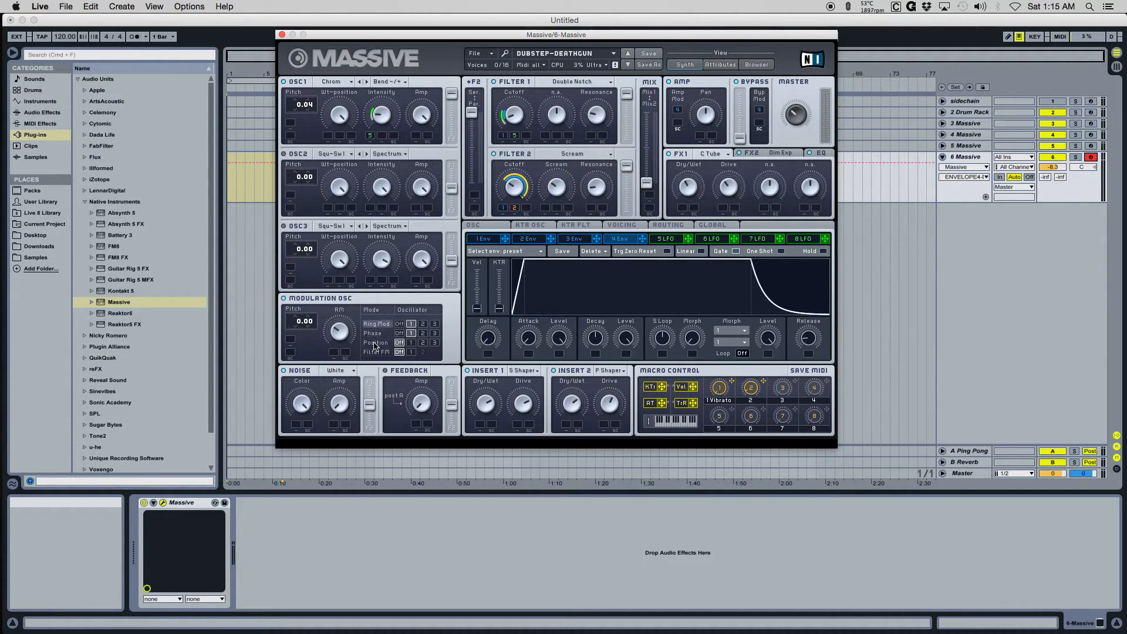
Add a new MIDI track below 6 Massive with an empty Massive instrument and lower its volume to about -8.5 dB
click(282, 34)
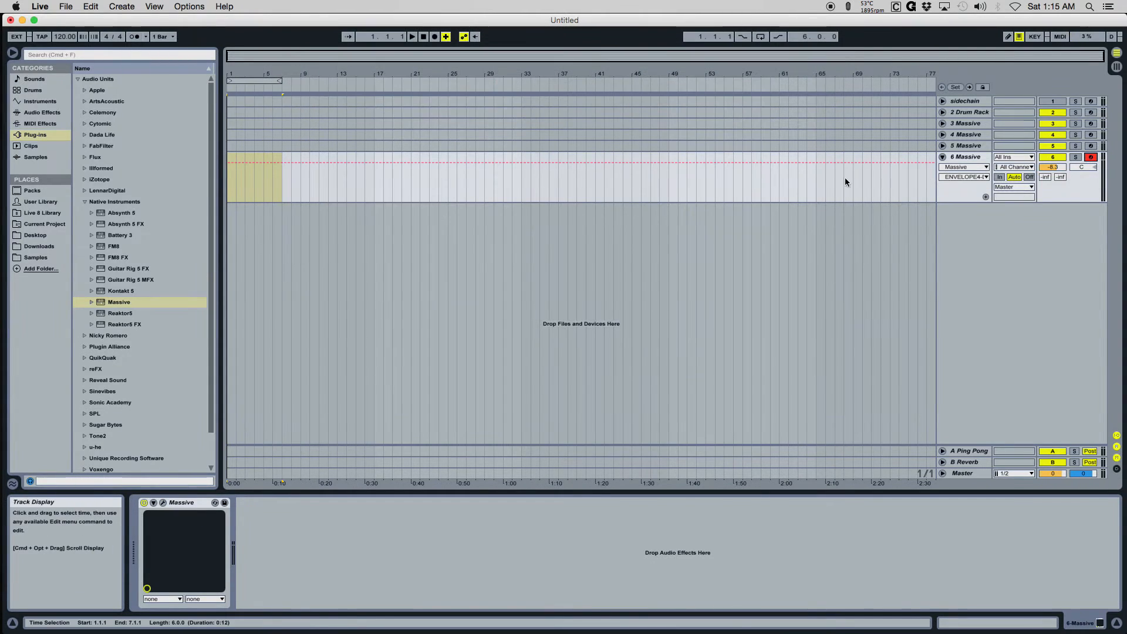
click(955, 157)
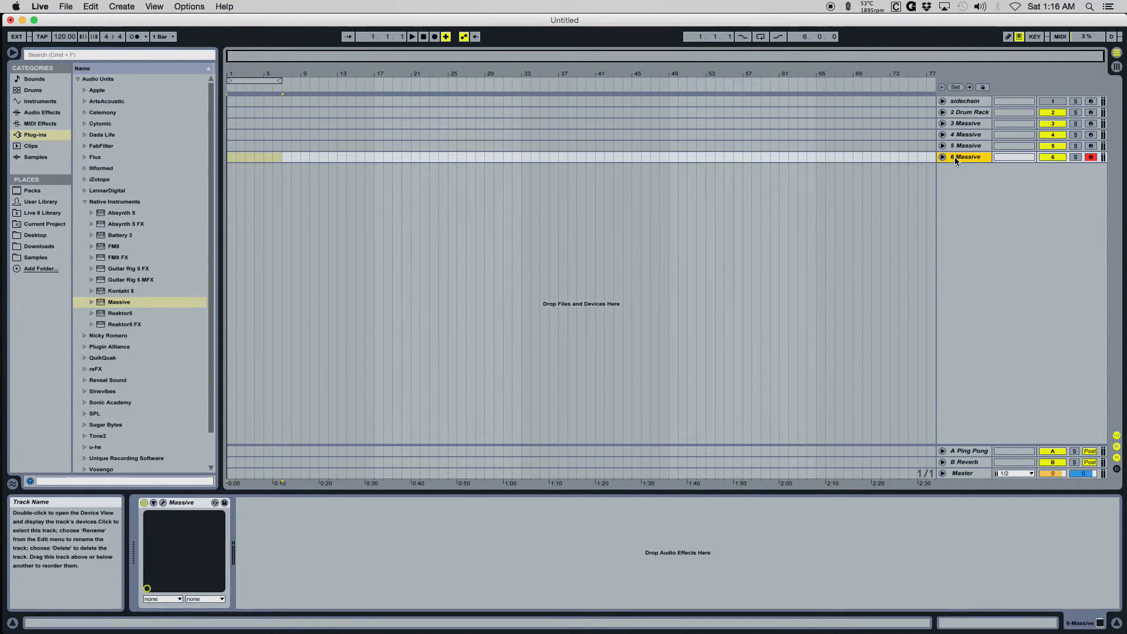
key(super+shift+t)
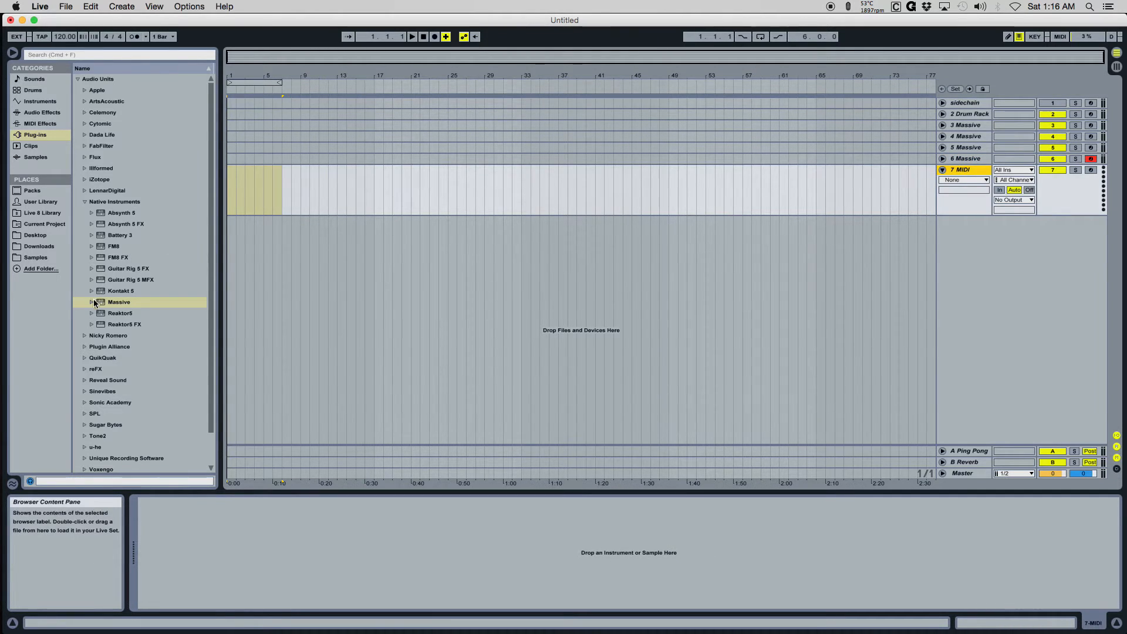
drag(100, 302, 265, 189)
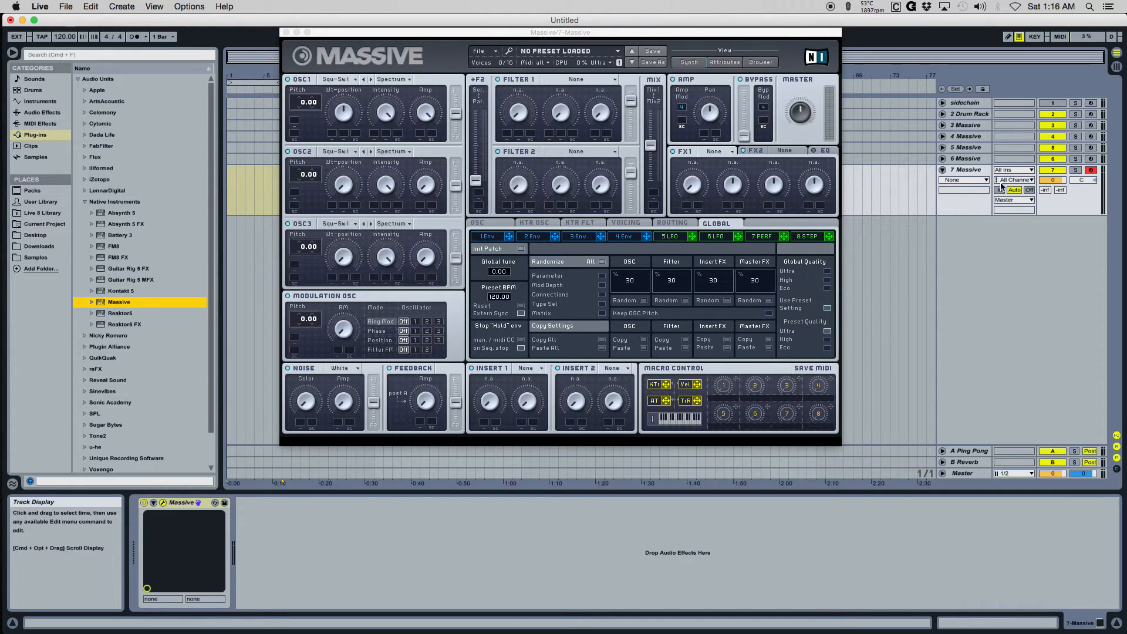
drag(1052, 180, 1052, 201)
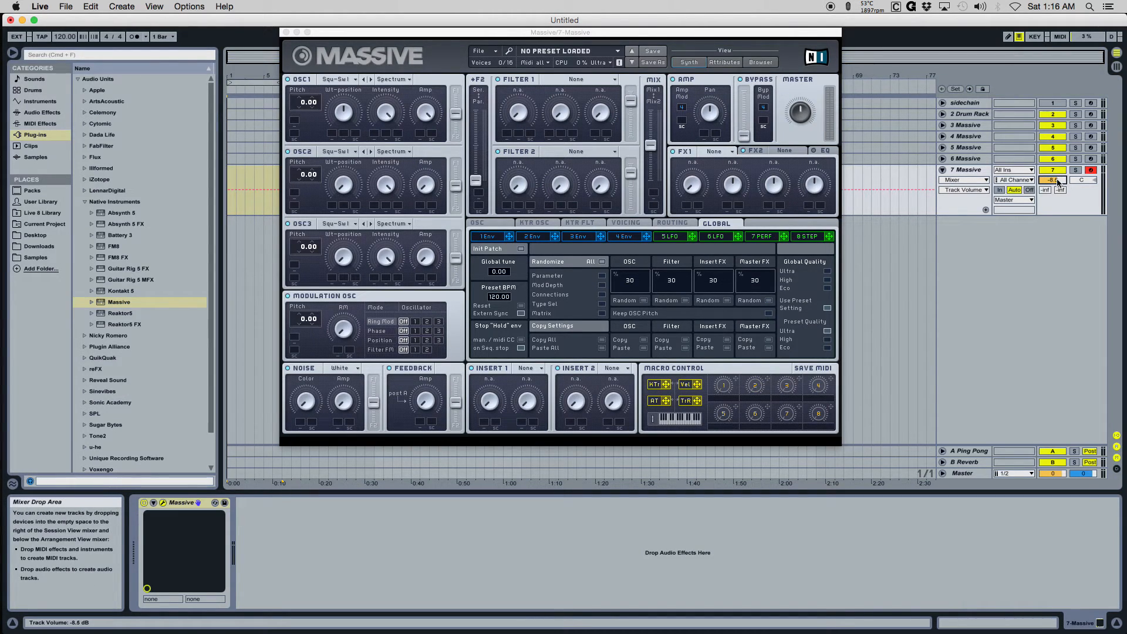
click(616, 32)
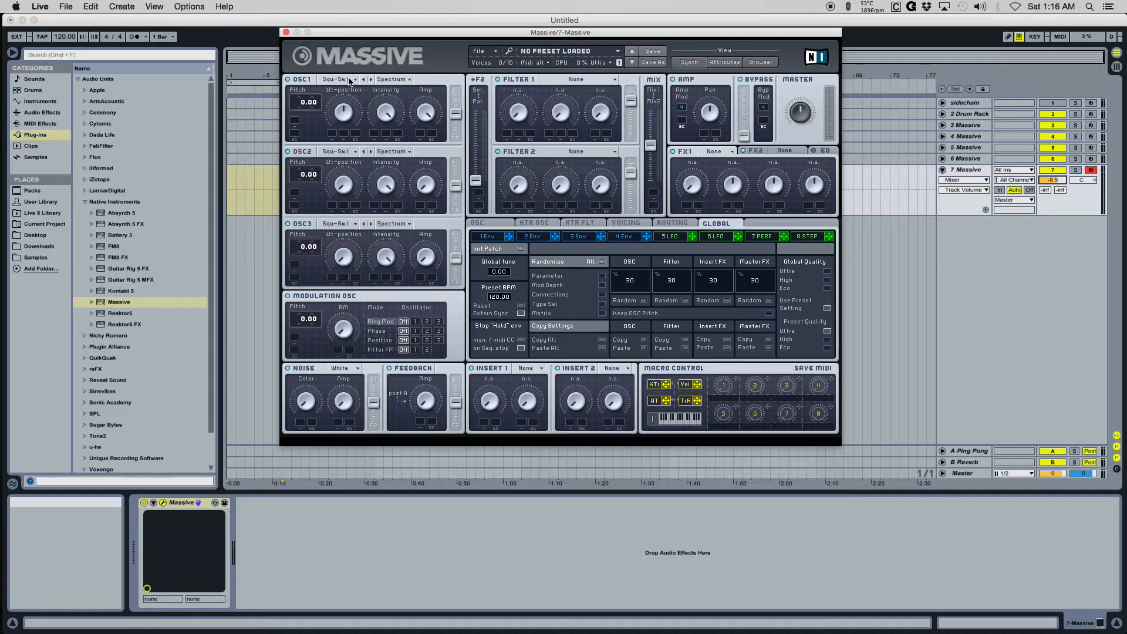
Set OSC1 to the Chrome wavetable in Bend -/+ mode and turn up its Wt-position
click(350, 81)
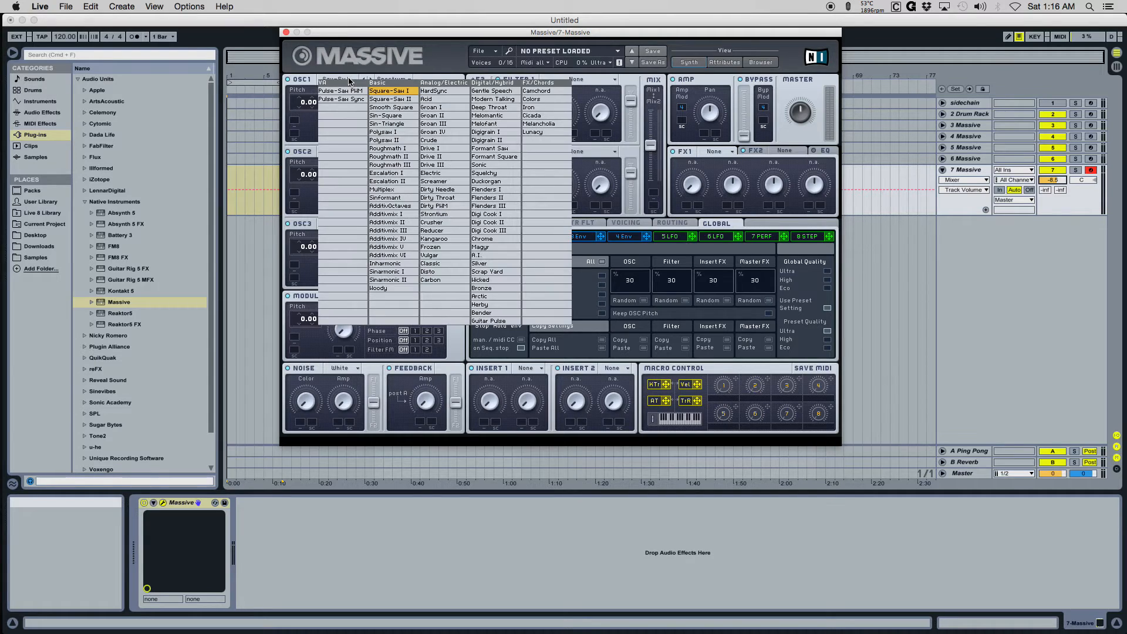
click(480, 238)
click(342, 110)
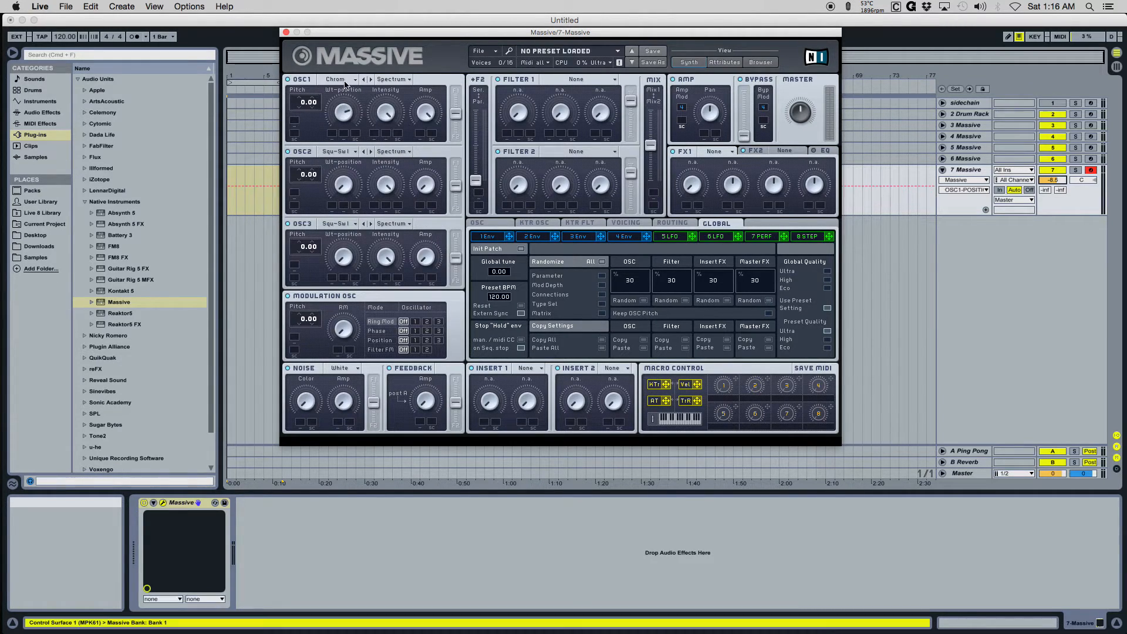
click(387, 81)
click(395, 107)
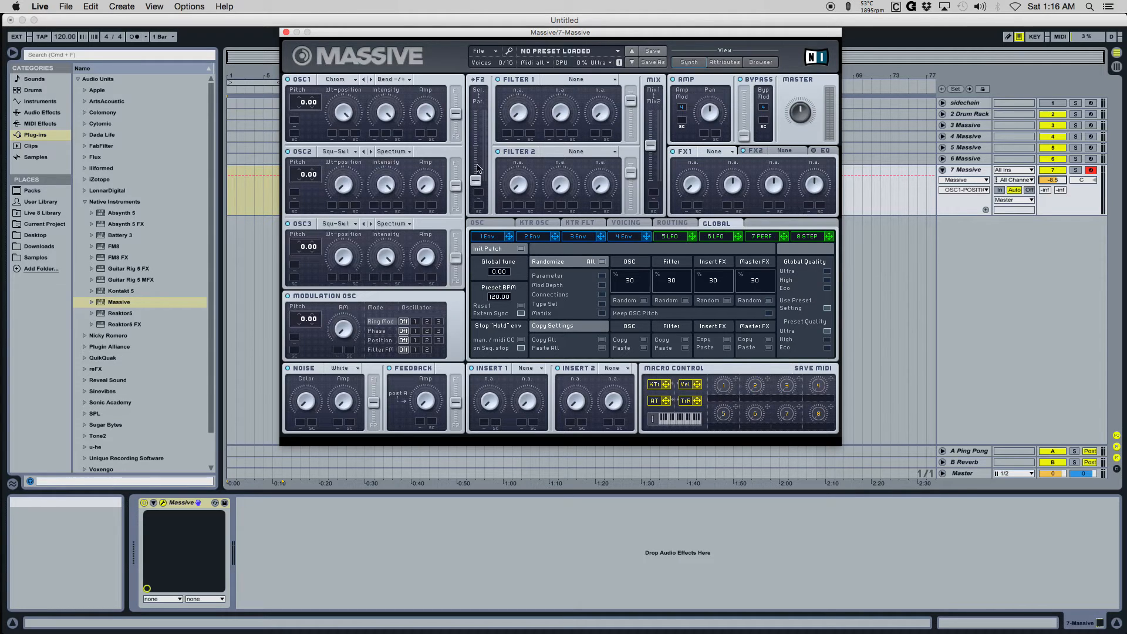
Raise the decay level of envelope 4 to maximum so its curve holds a flat sustain
drag(435, 39, 435, 79)
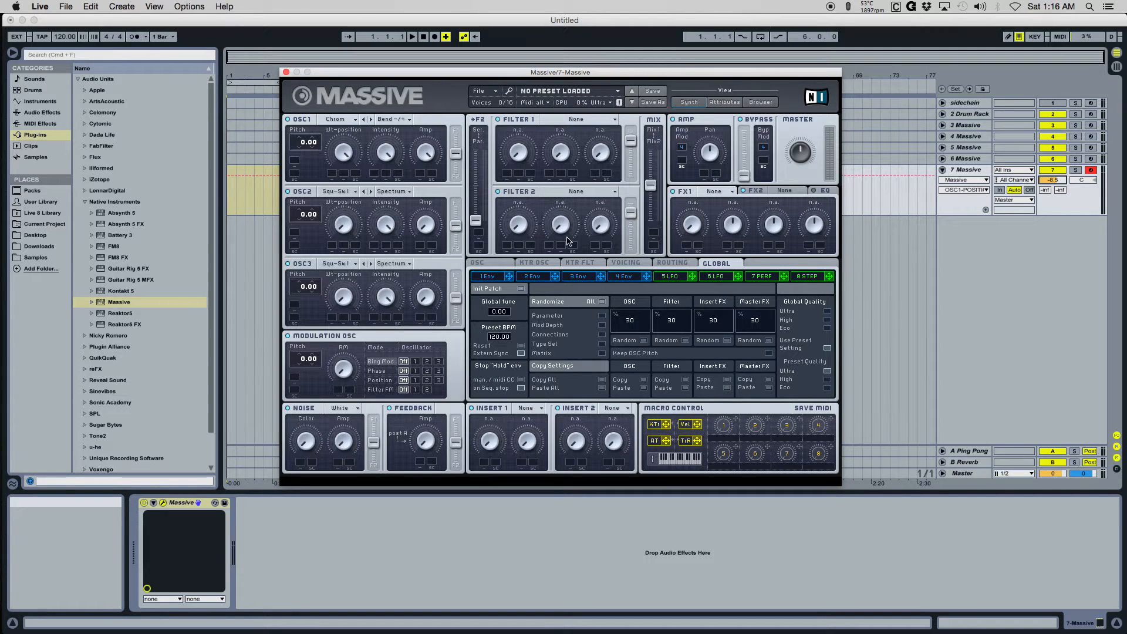
click(625, 277)
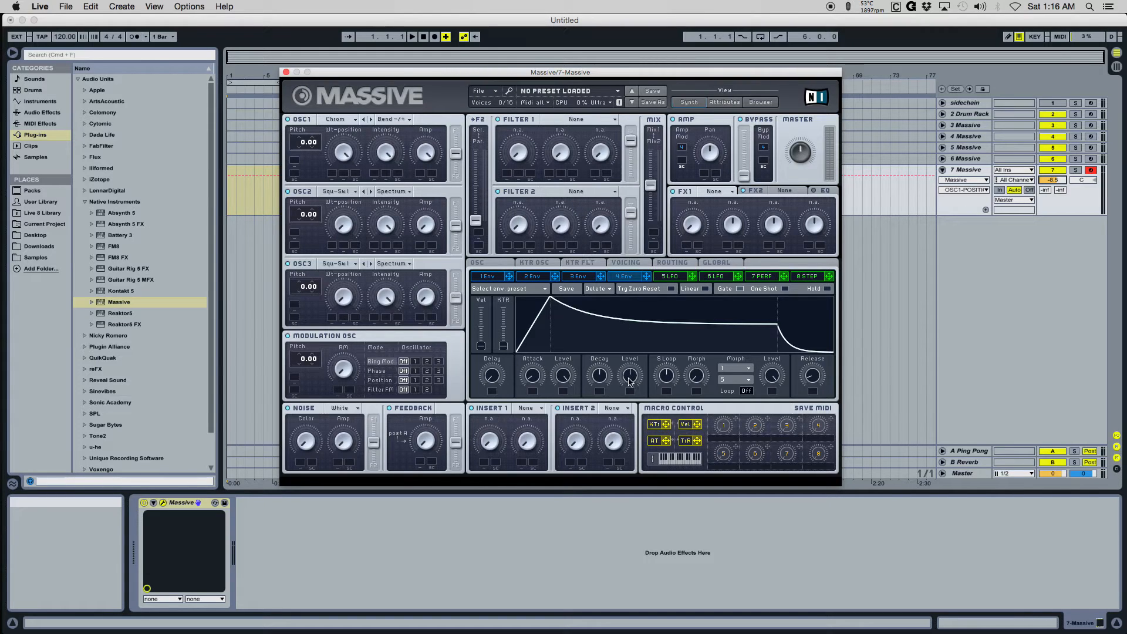
drag(630, 381, 635, 282)
drag(452, 78, 469, 38)
Set the filter routing to serial with the mix fully at Mix2, and turn down OSC1's Intensity
drag(656, 149, 661, 232)
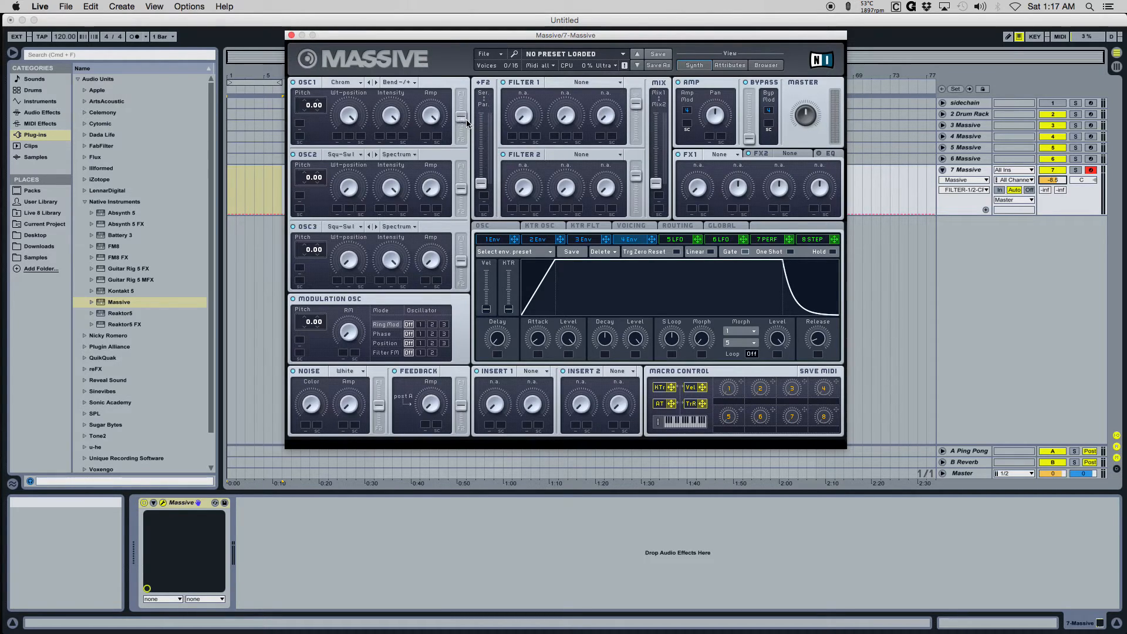
click(395, 117)
drag(481, 189, 483, 120)
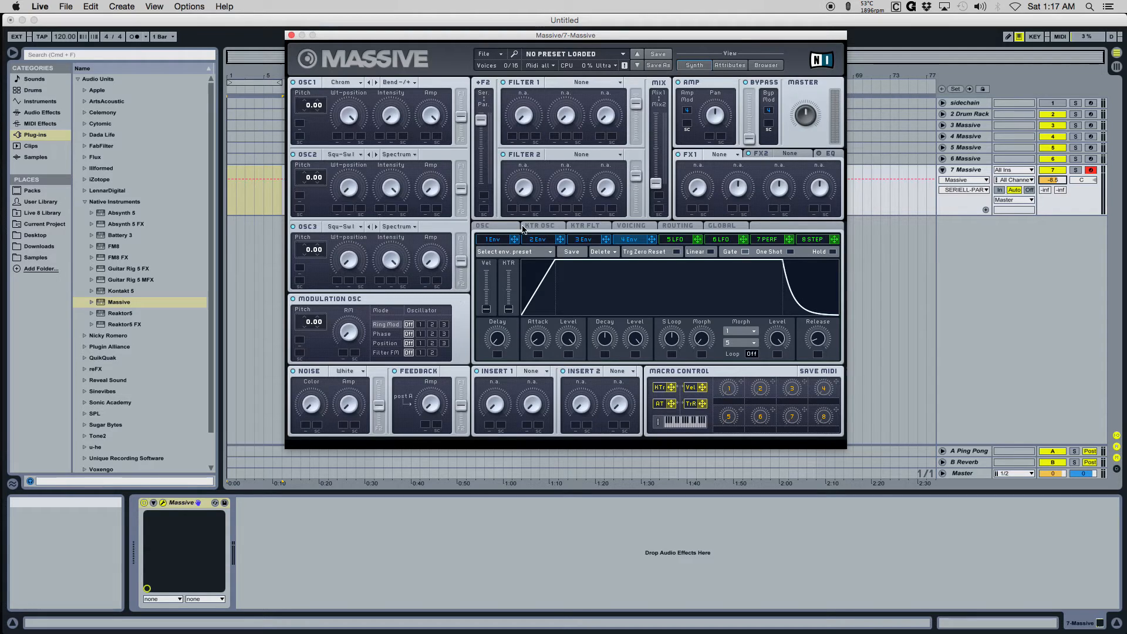
Enable Restart via Gate with Osc1's phase slightly above 0, and route OSC1 entirely to Filter 1
click(490, 229)
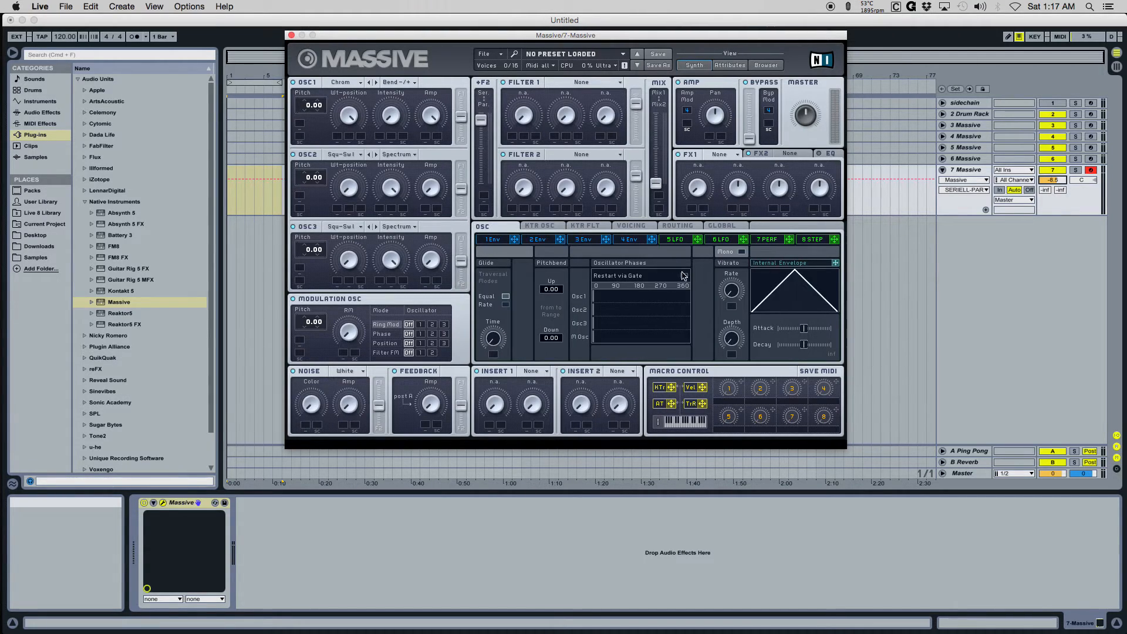
click(637, 240)
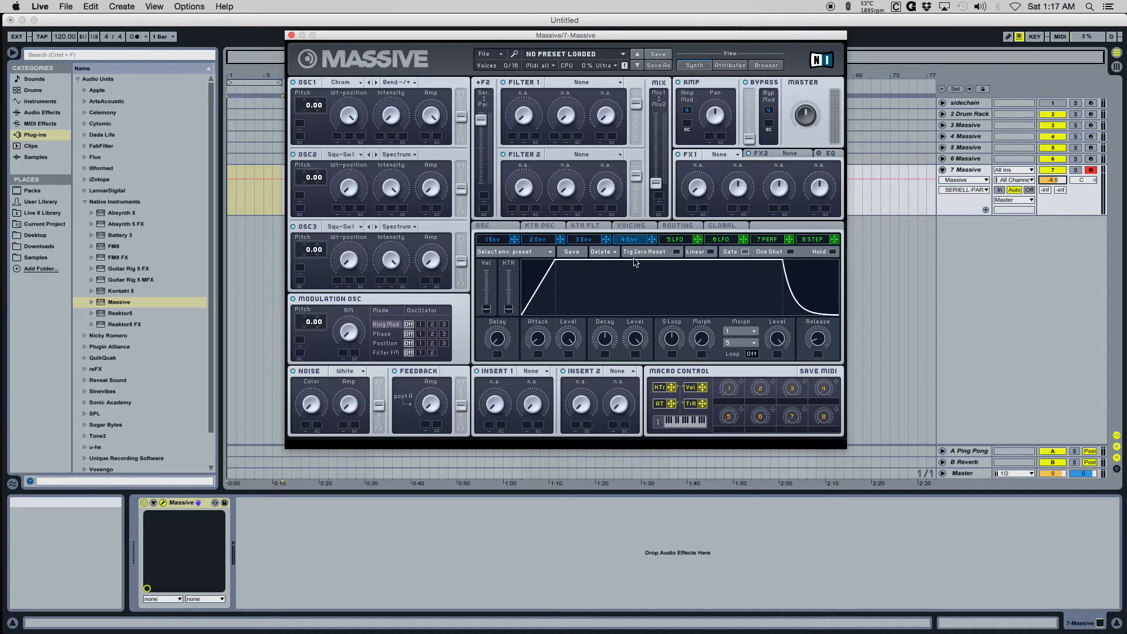
click(498, 229)
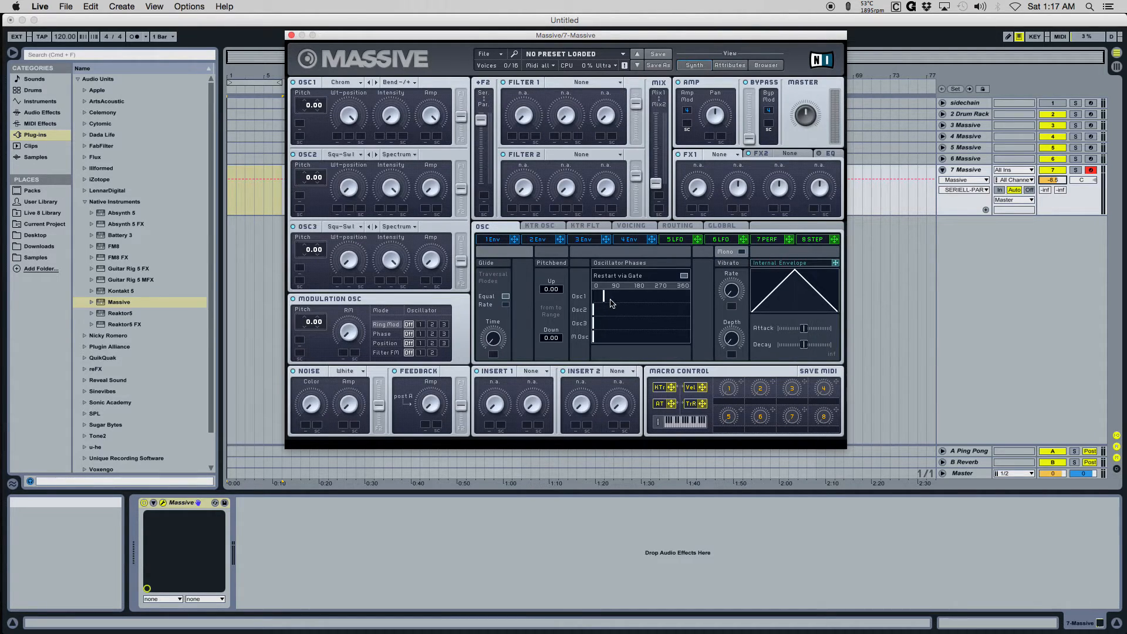
click(641, 240)
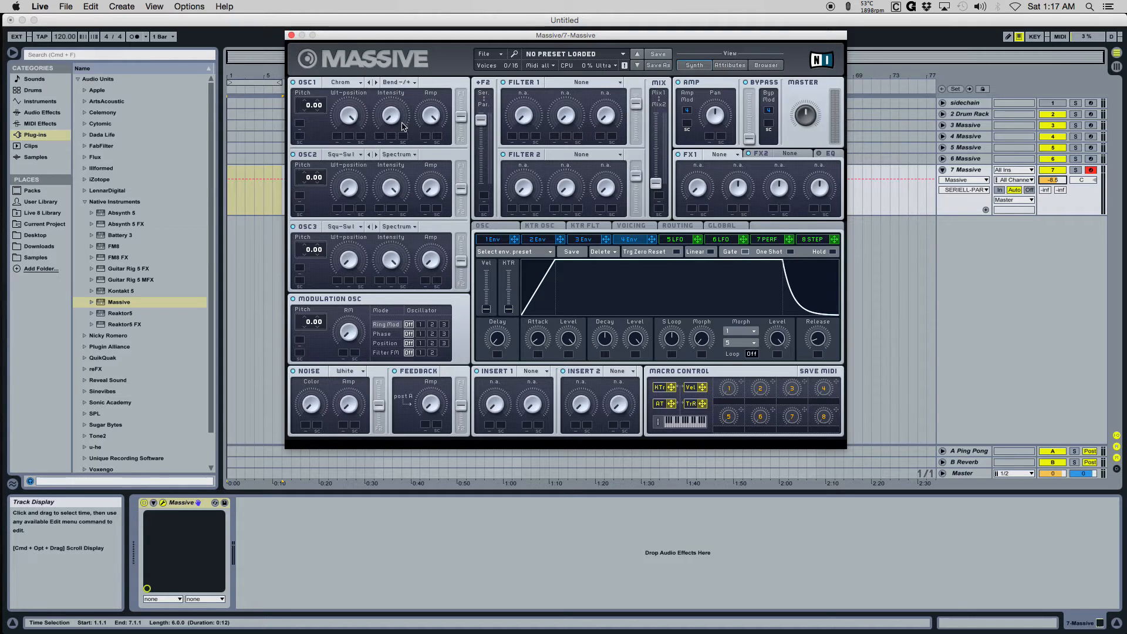
drag(461, 117, 462, 94)
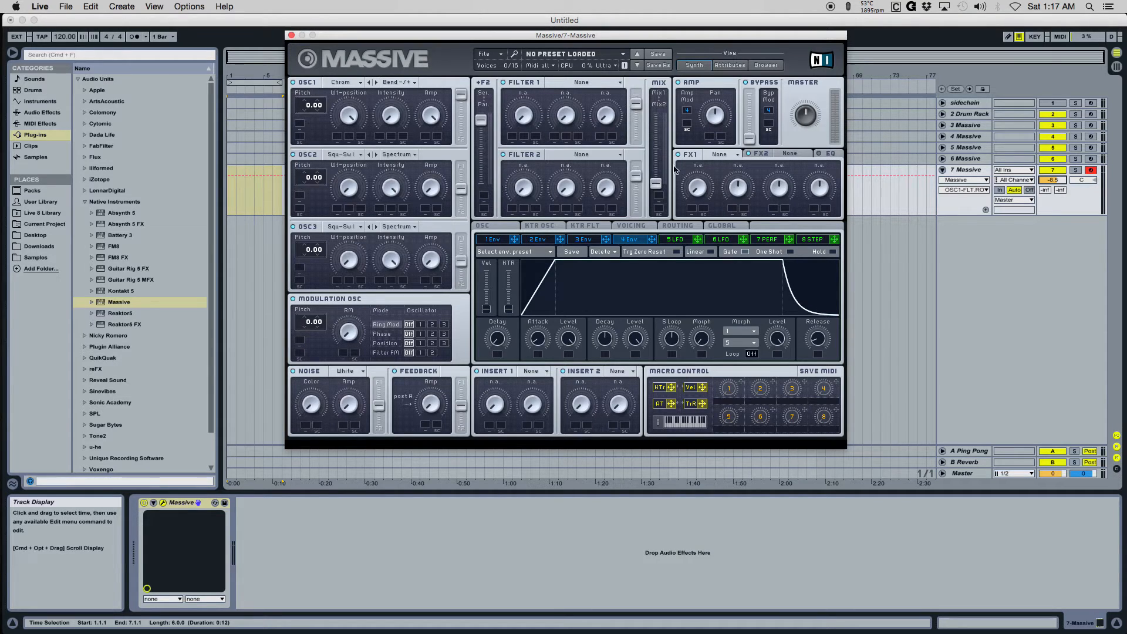
Try Spectrum mode on OSC1 and set it back to Bend -/+
click(396, 82)
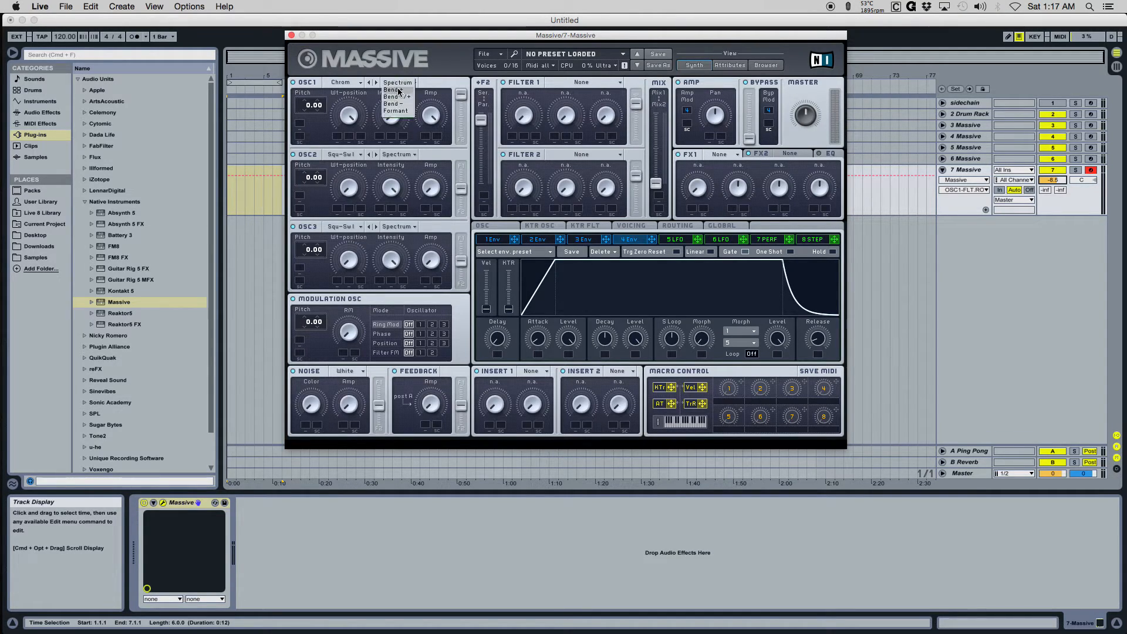
click(400, 85)
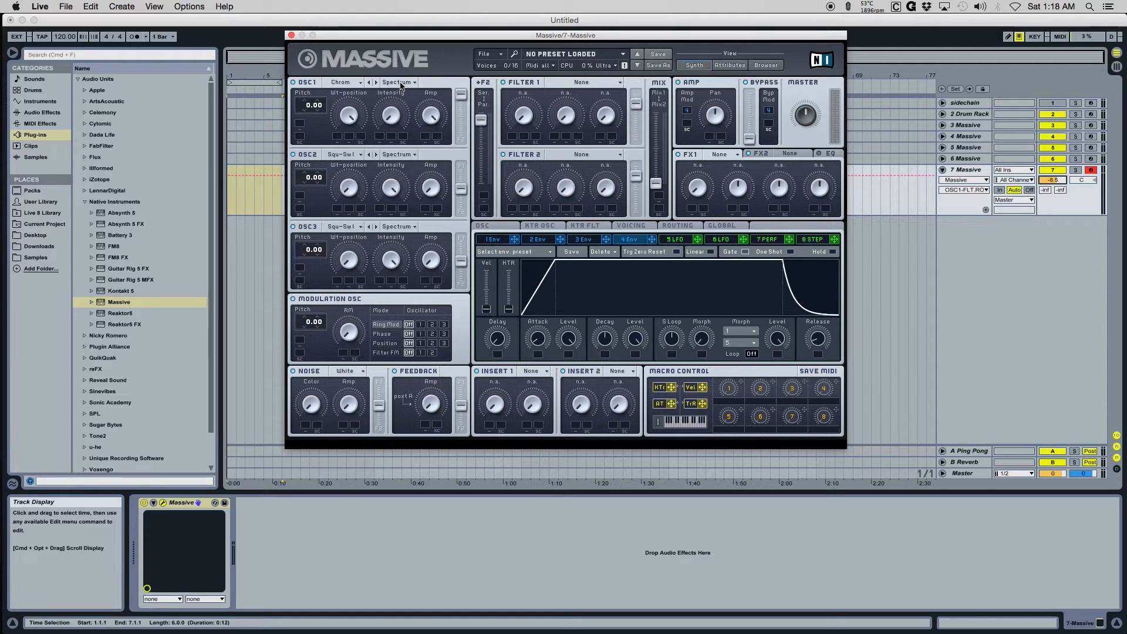
click(400, 84)
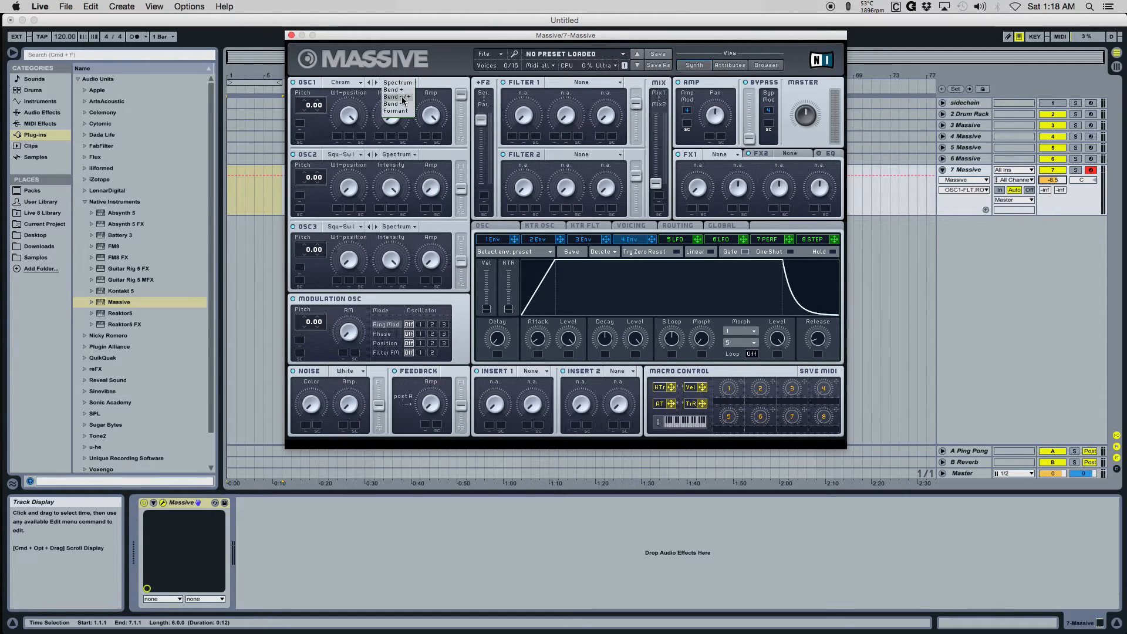
click(403, 98)
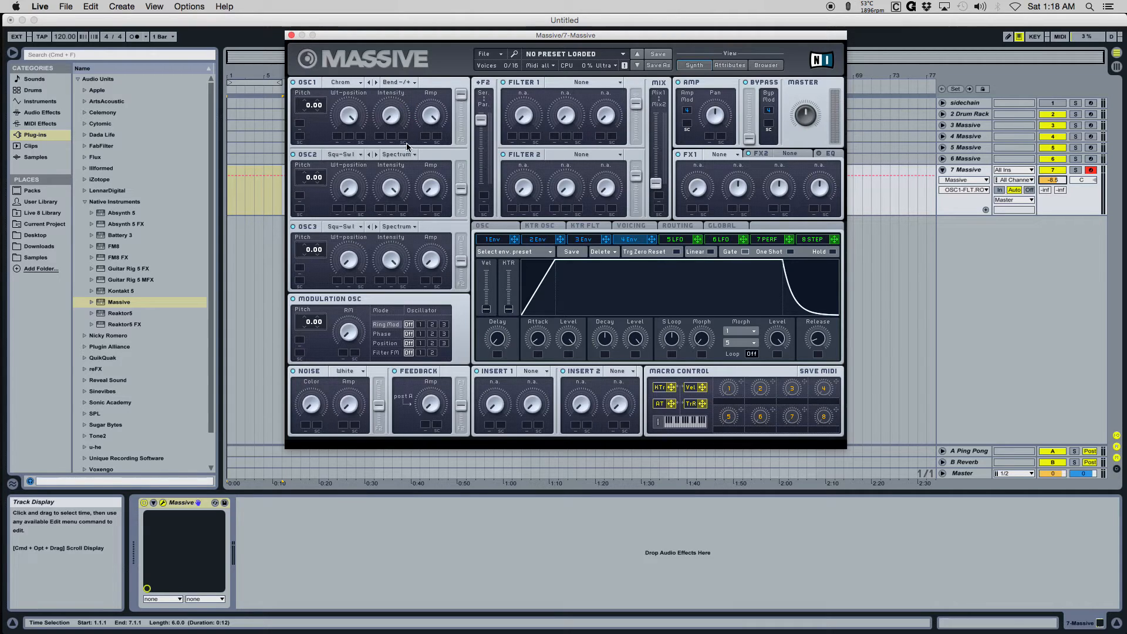
Keep OSC1 in Bend -/+ mode and raise the output levels of Filter 1 and Filter 2 to maximum
click(398, 82)
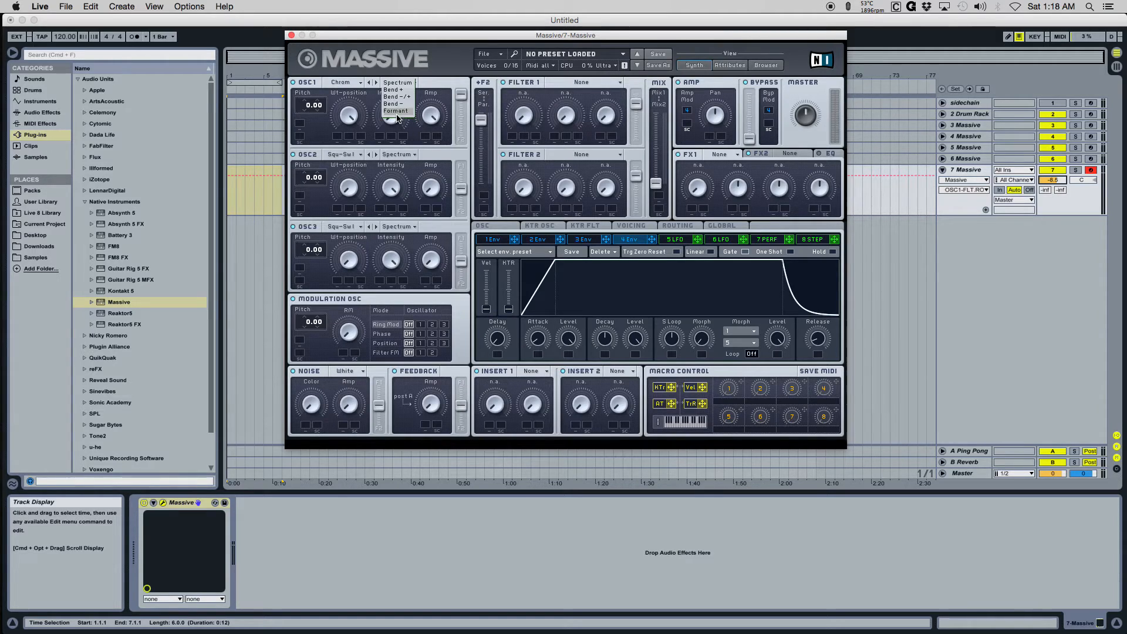
click(394, 96)
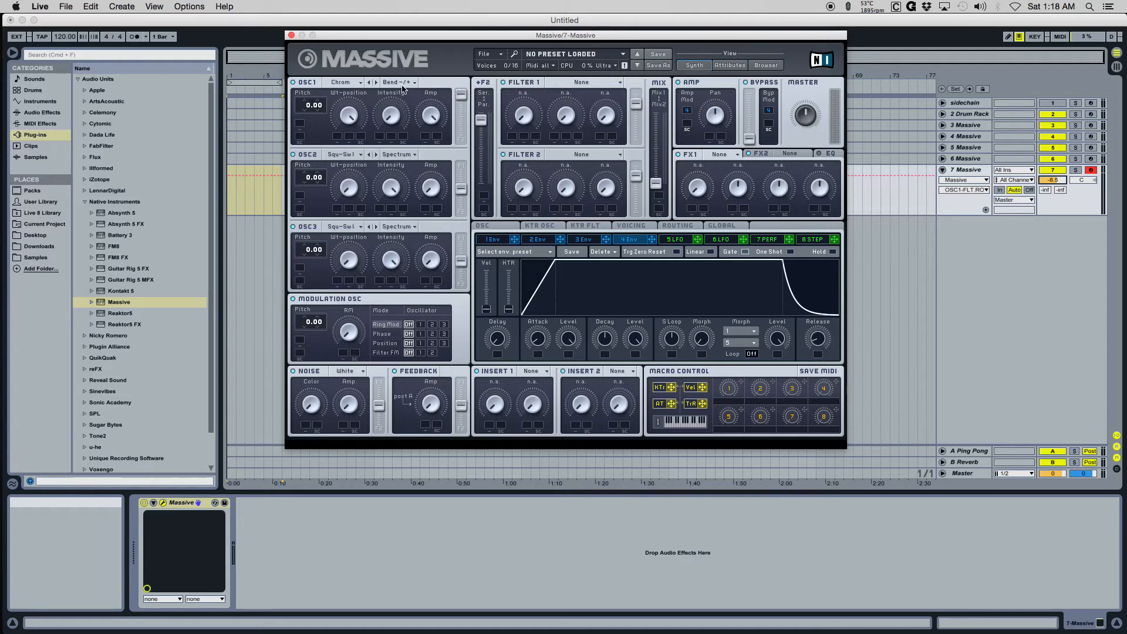
drag(636, 175, 636, 166)
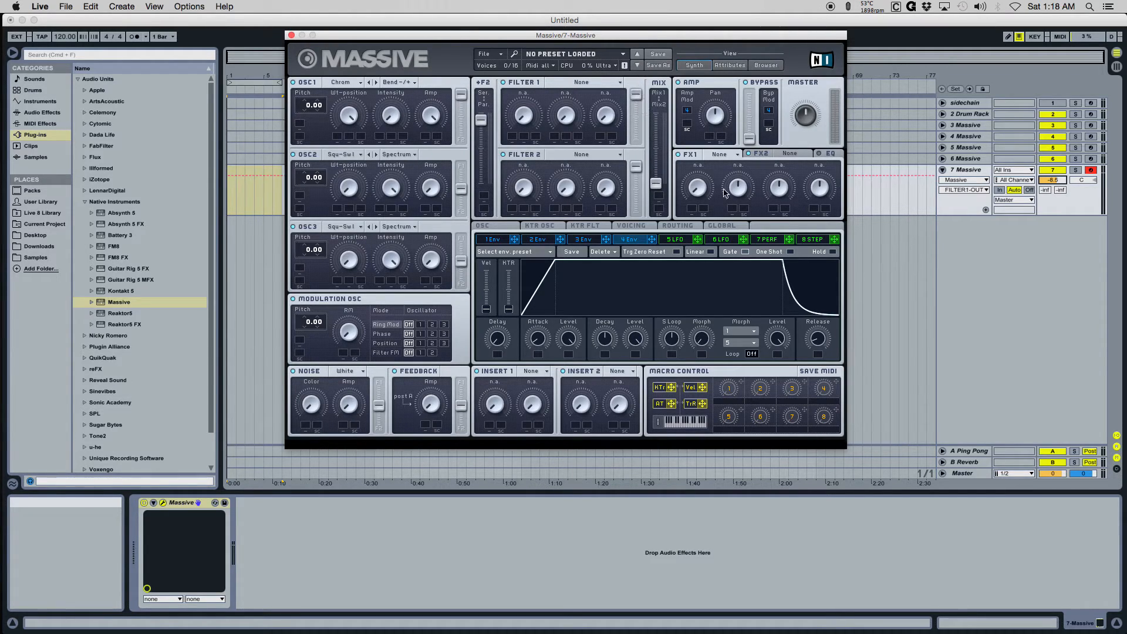
click(721, 154)
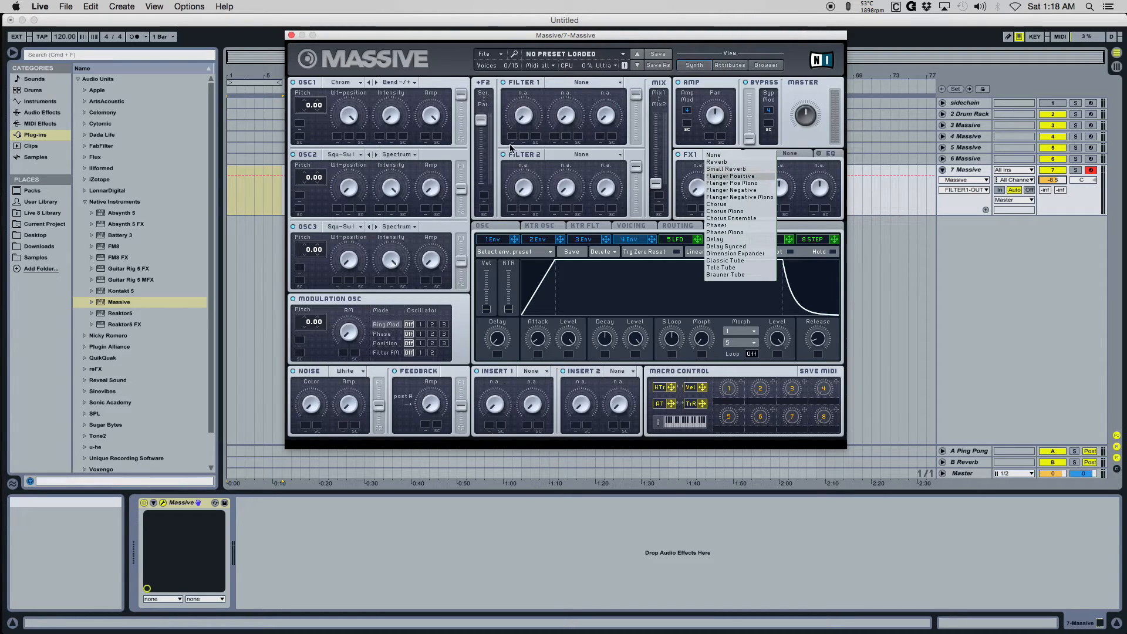
click(459, 141)
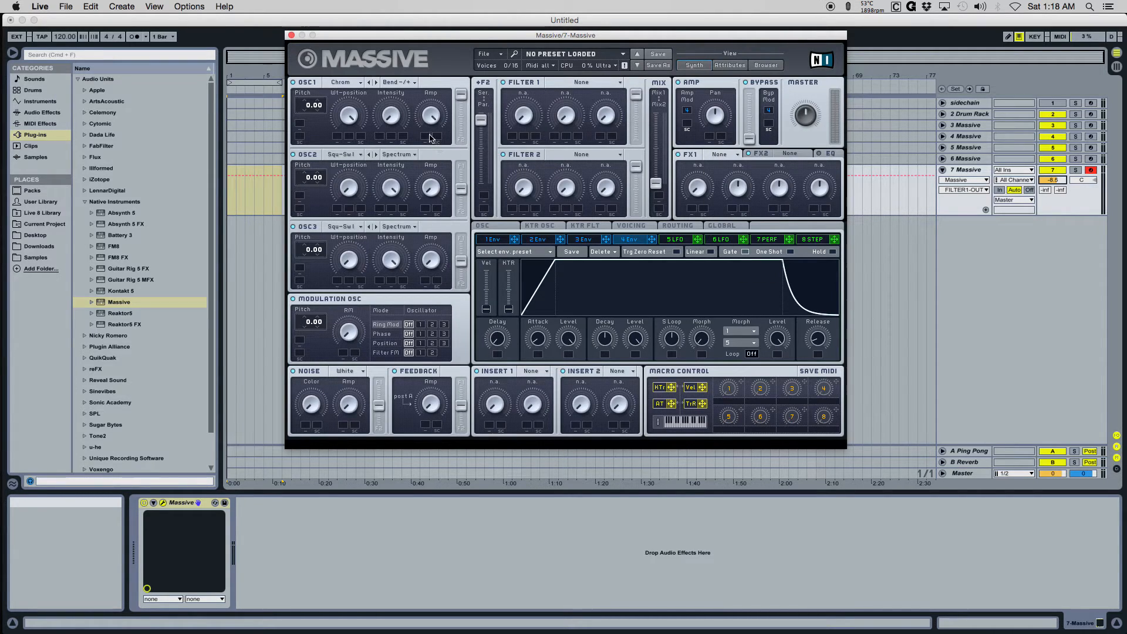
click(625, 224)
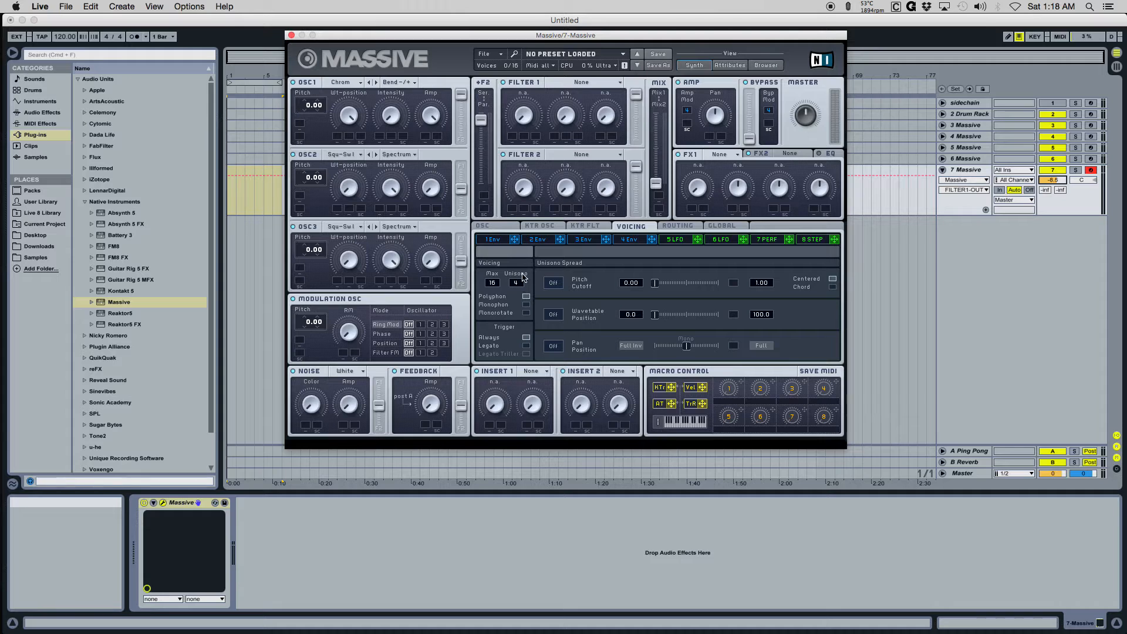
click(509, 226)
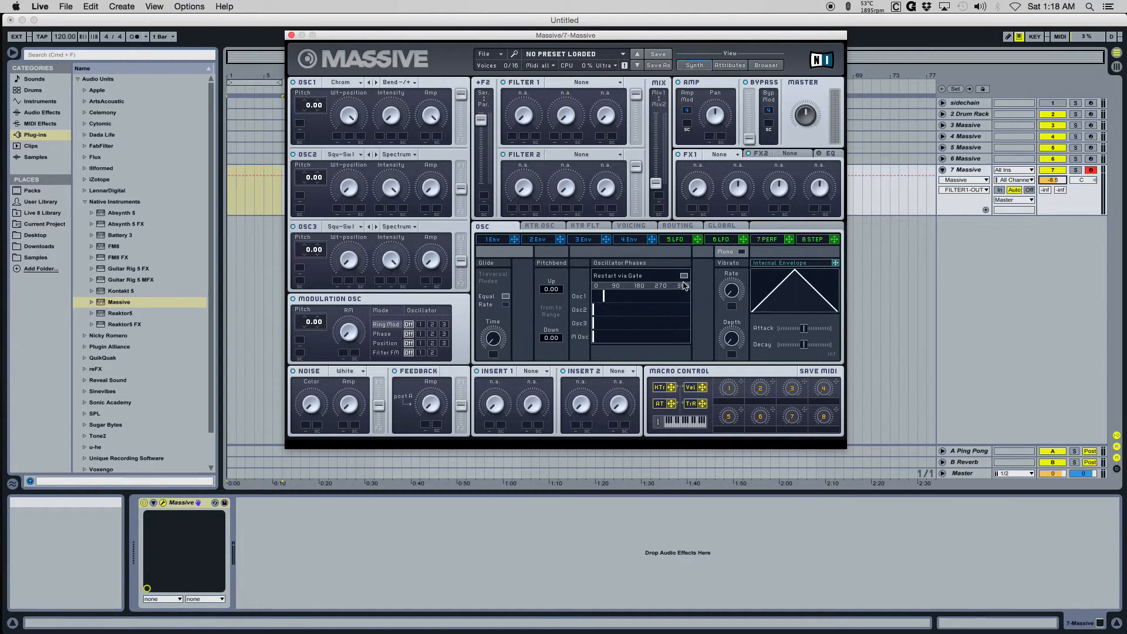
click(632, 227)
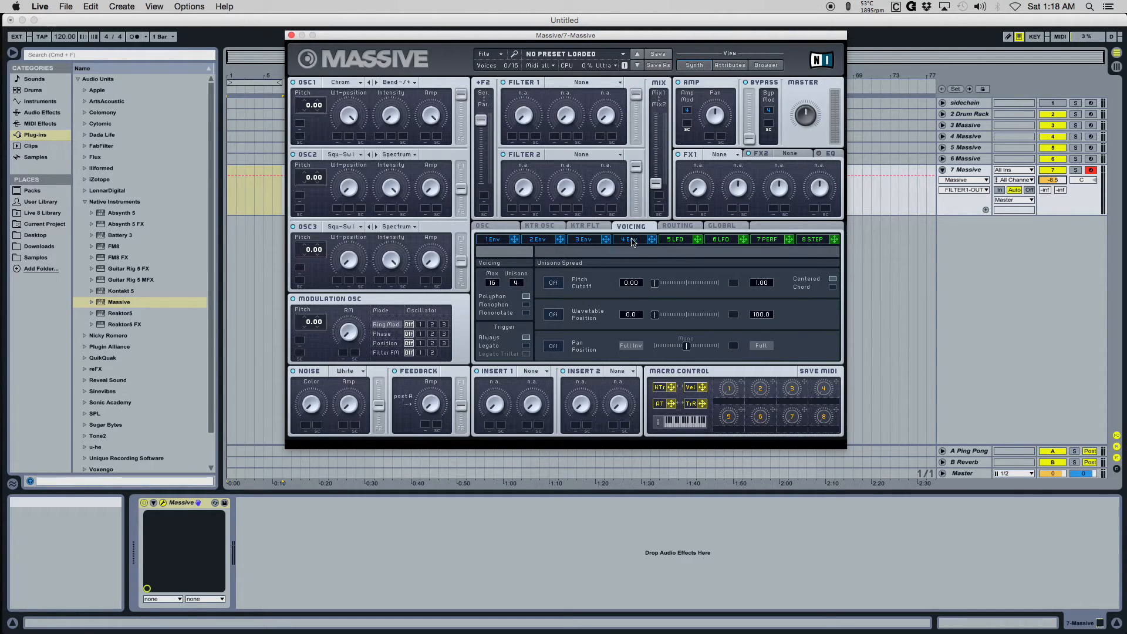
click(630, 240)
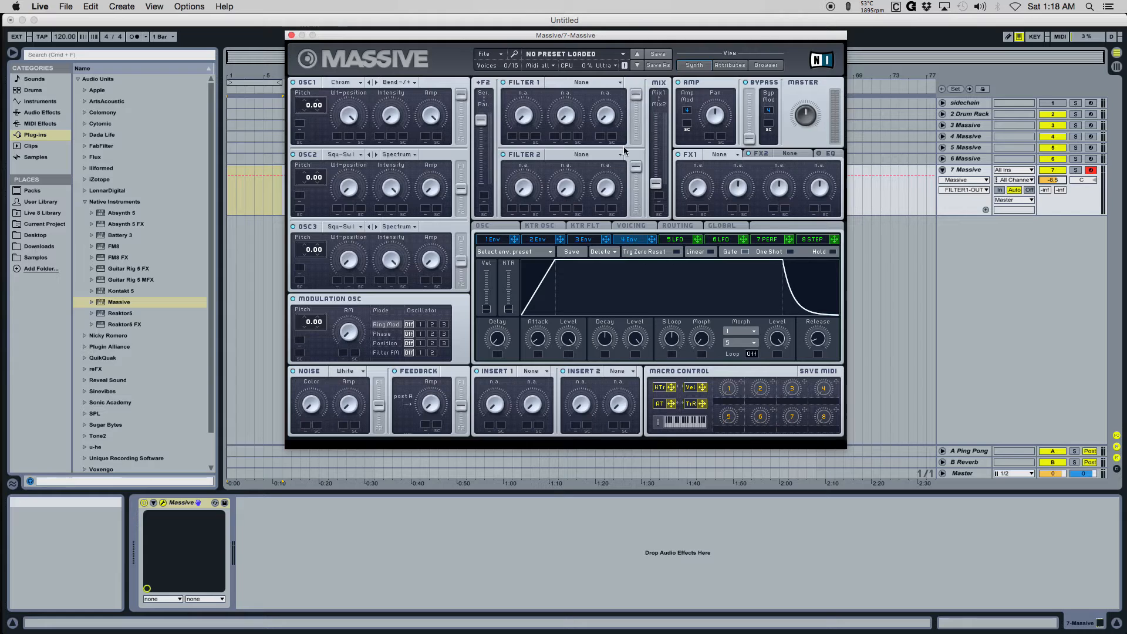
Load Classic Tube in FX1, adjust its Dry/Wet amount, and fine-tune OSC1's Intensity
click(720, 154)
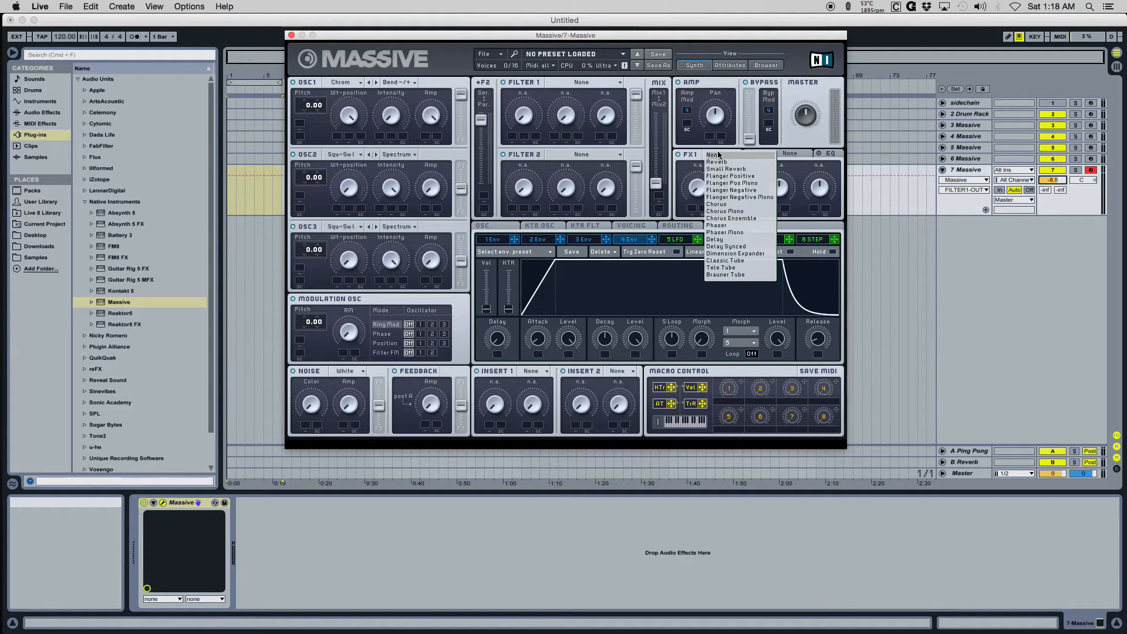
click(725, 261)
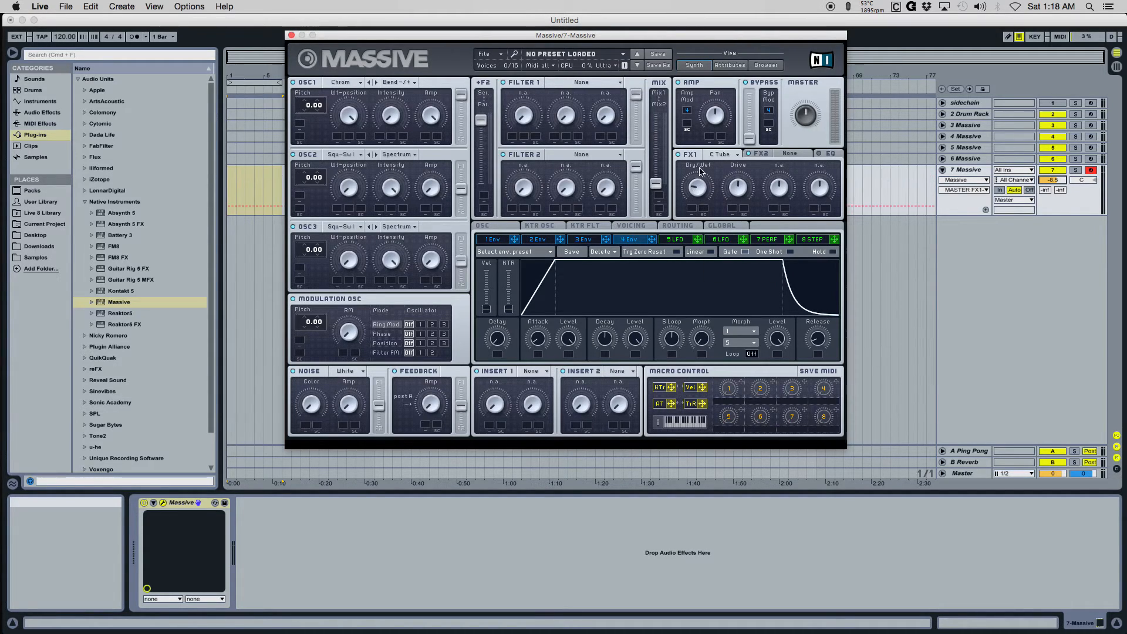
drag(701, 147, 701, 136)
mouse_move(391, 114)
mouse_down()
mouse_move(394, 91)
mouse_move(394, 112)
mouse_up()
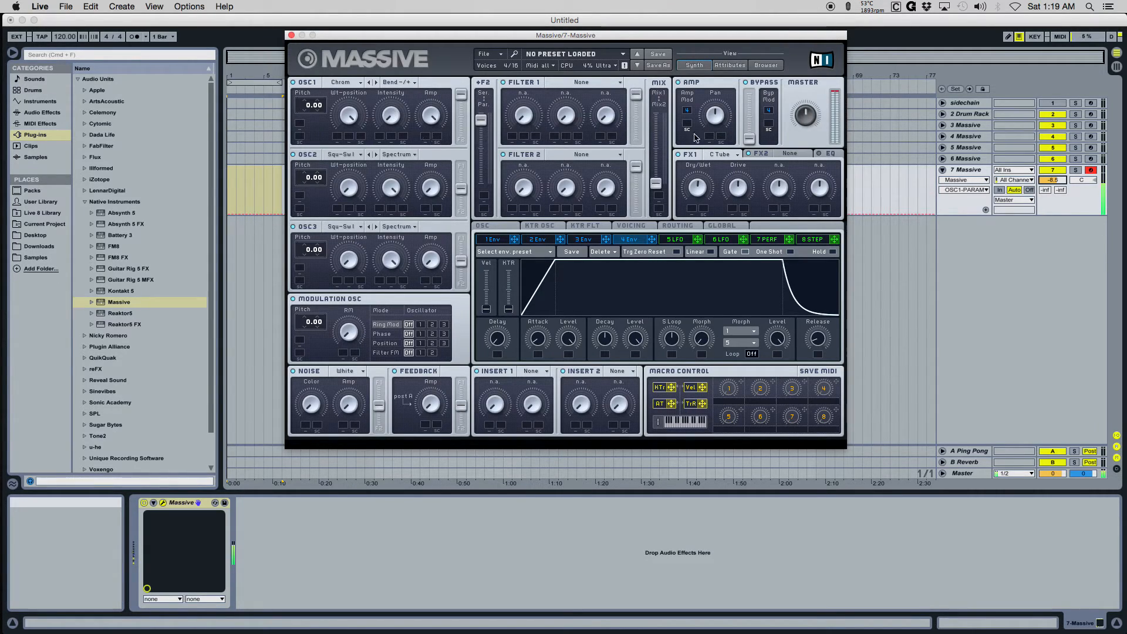
Load Dimension Expander in FX2 with a low Dry/Wet, and turn the master volume down slightly
click(790, 155)
click(790, 156)
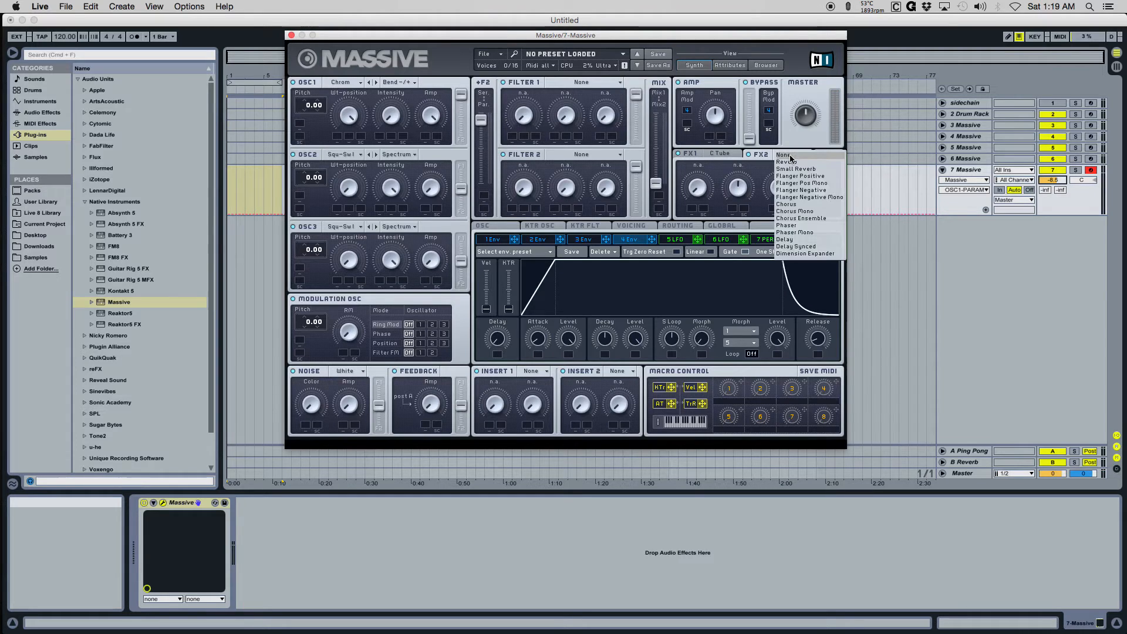
click(804, 255)
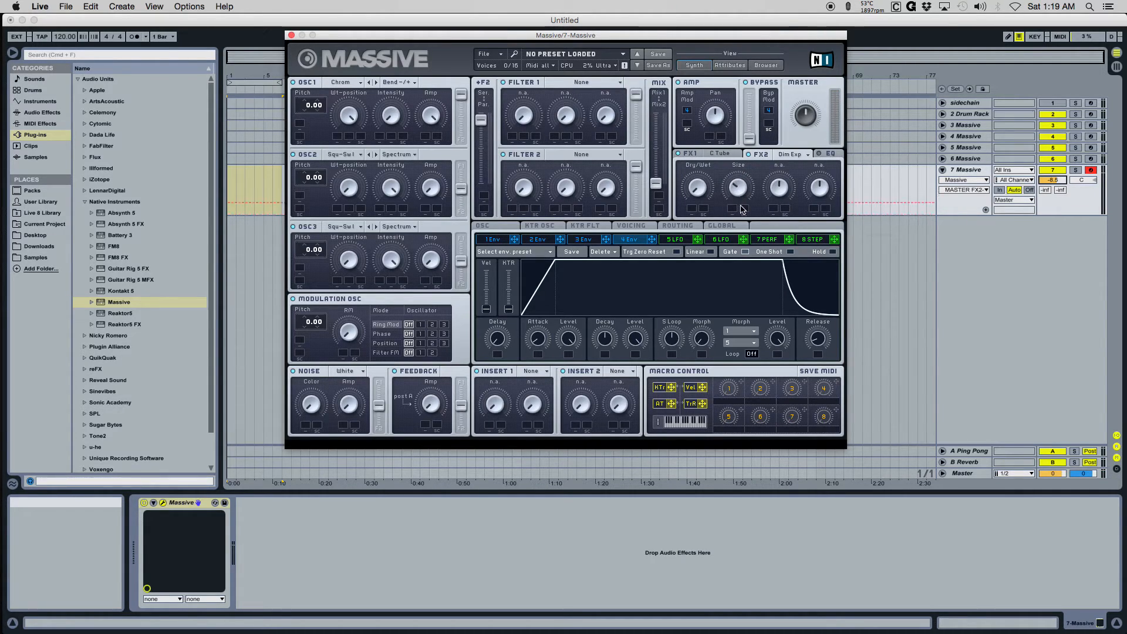
drag(697, 183, 697, 169)
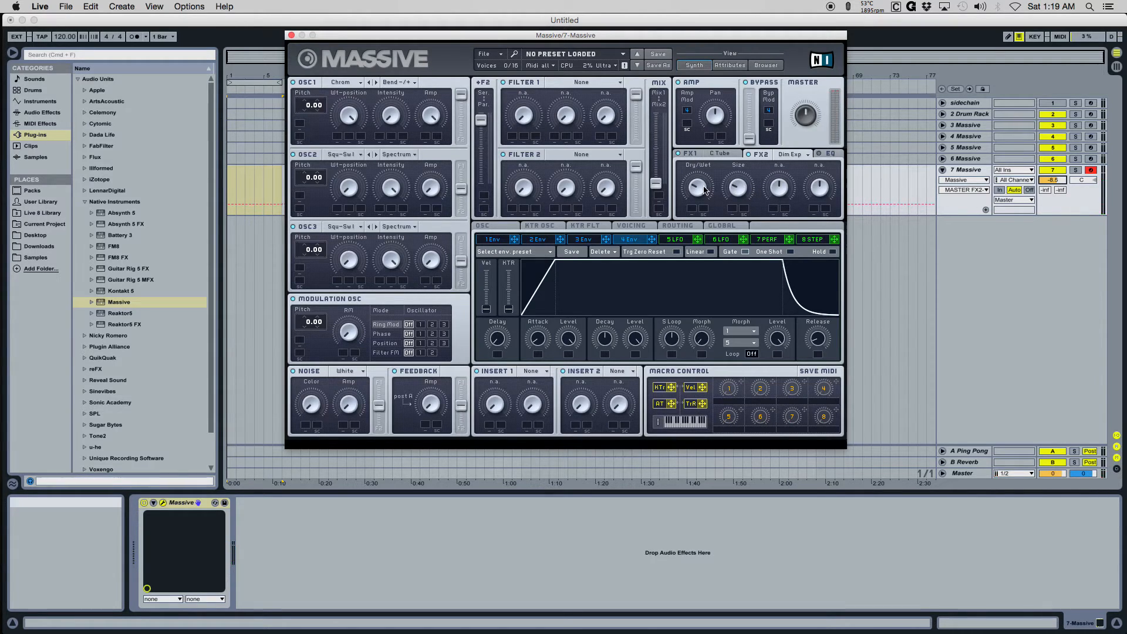
drag(812, 117, 811, 125)
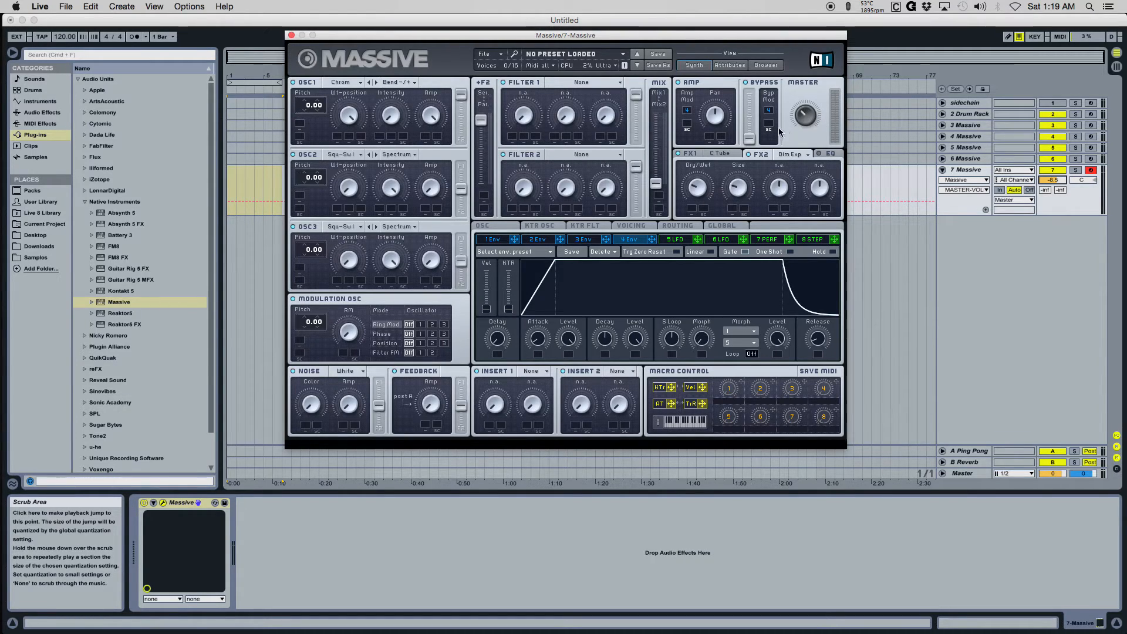
Shape the EQ by raising the High Shelf slightly and lowering the Boost and Frequency
click(820, 155)
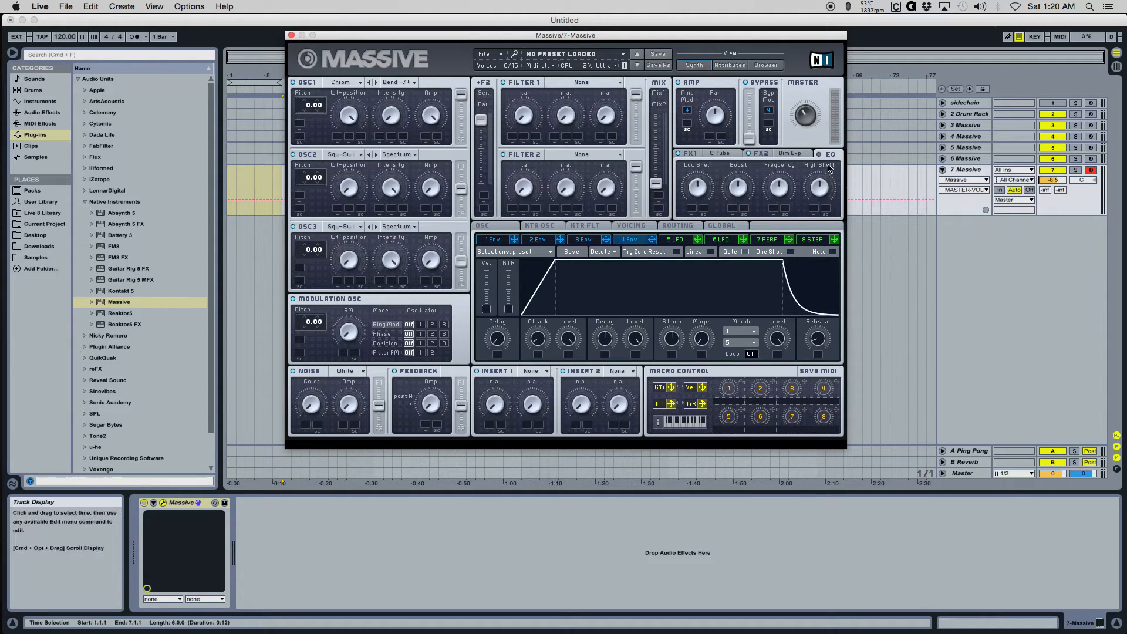
drag(820, 189, 781, 203)
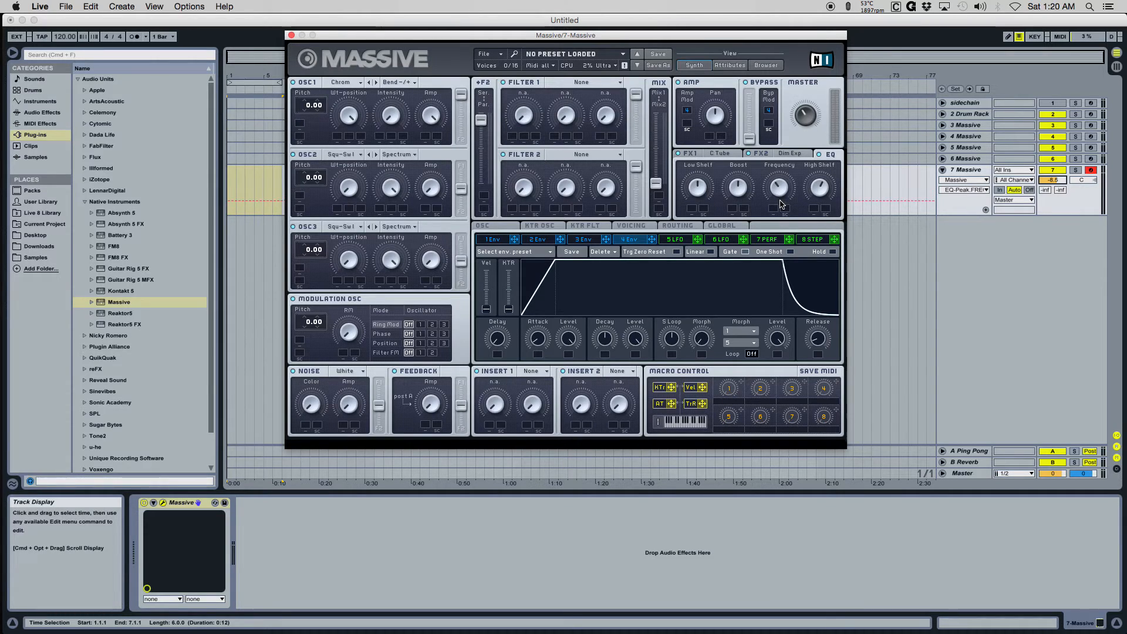
drag(746, 187, 773, 194)
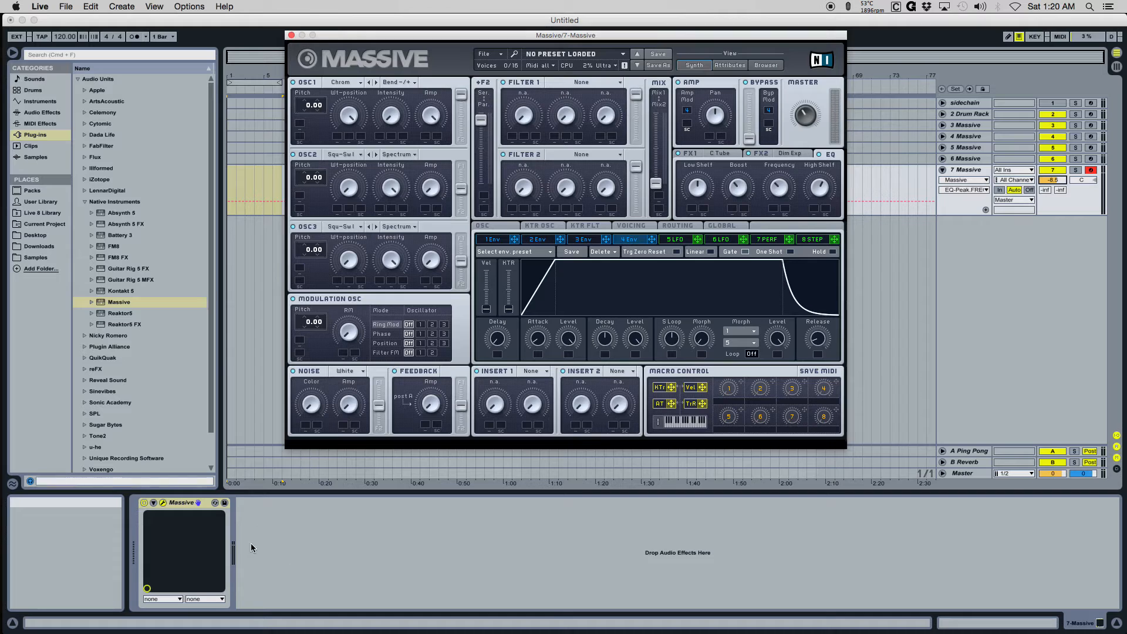
Lower the master volume a little and fine-tune the EQ's High Shelf
drag(588, 36, 585, 45)
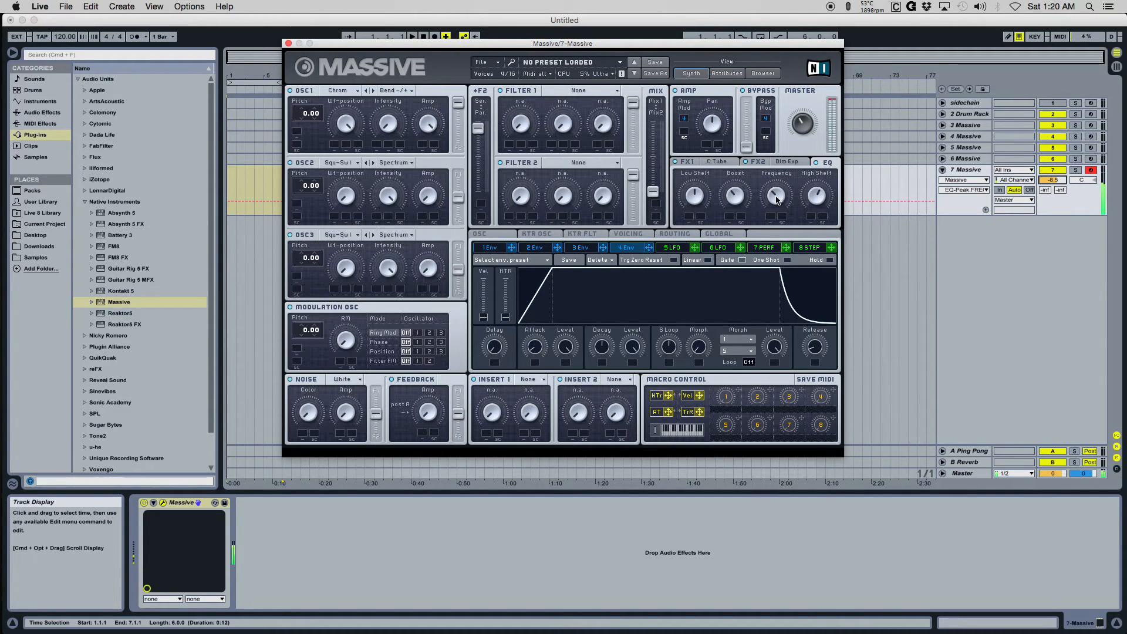
click(802, 132)
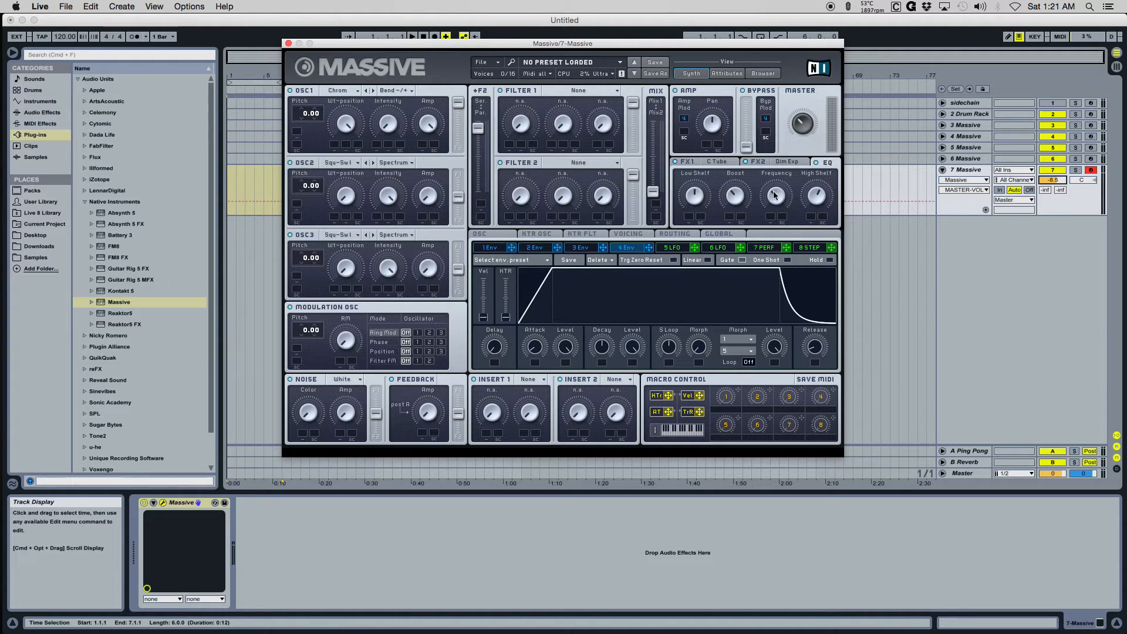
click(823, 200)
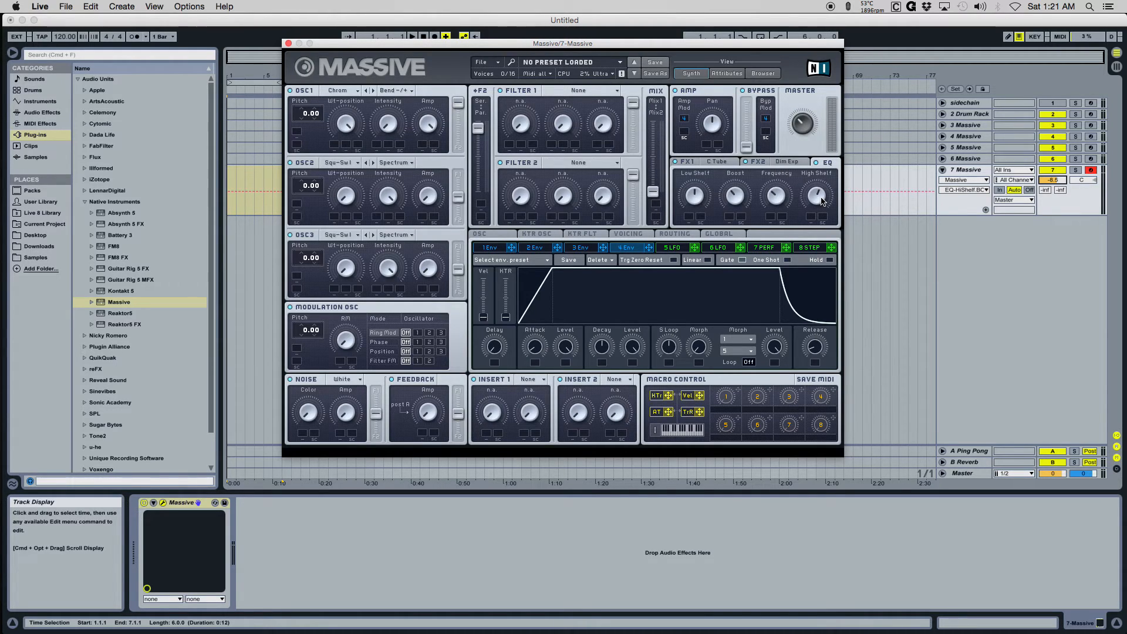
Load Sine Shaper in Insert 1 and set its Drive and Dry/Wet somewhat above the middle
click(534, 379)
click(535, 427)
click(534, 418)
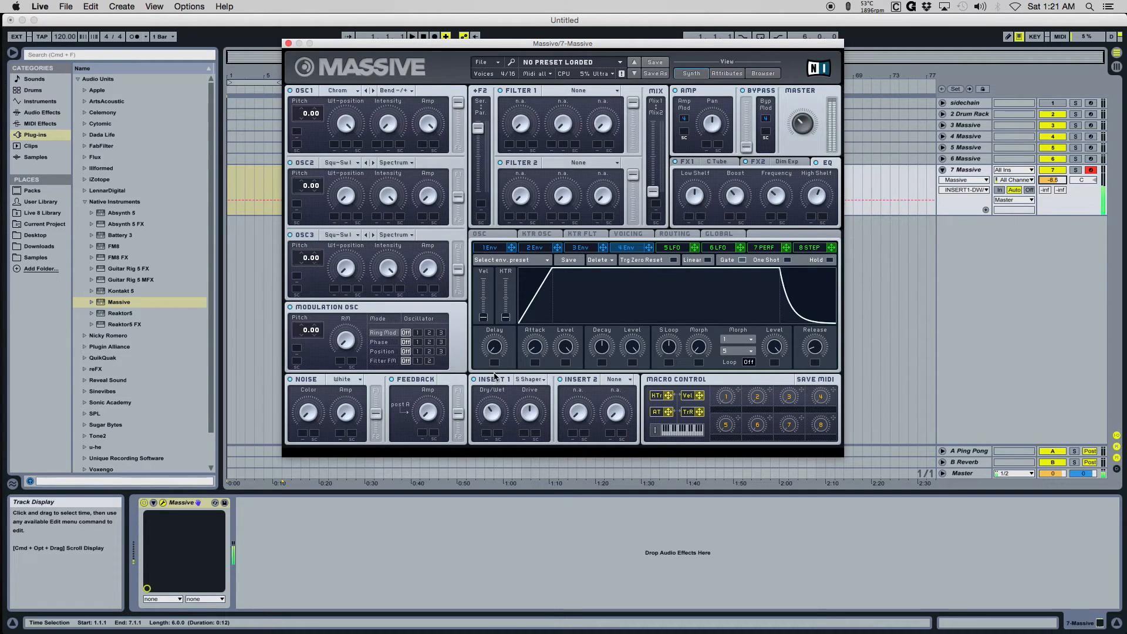
click(533, 417)
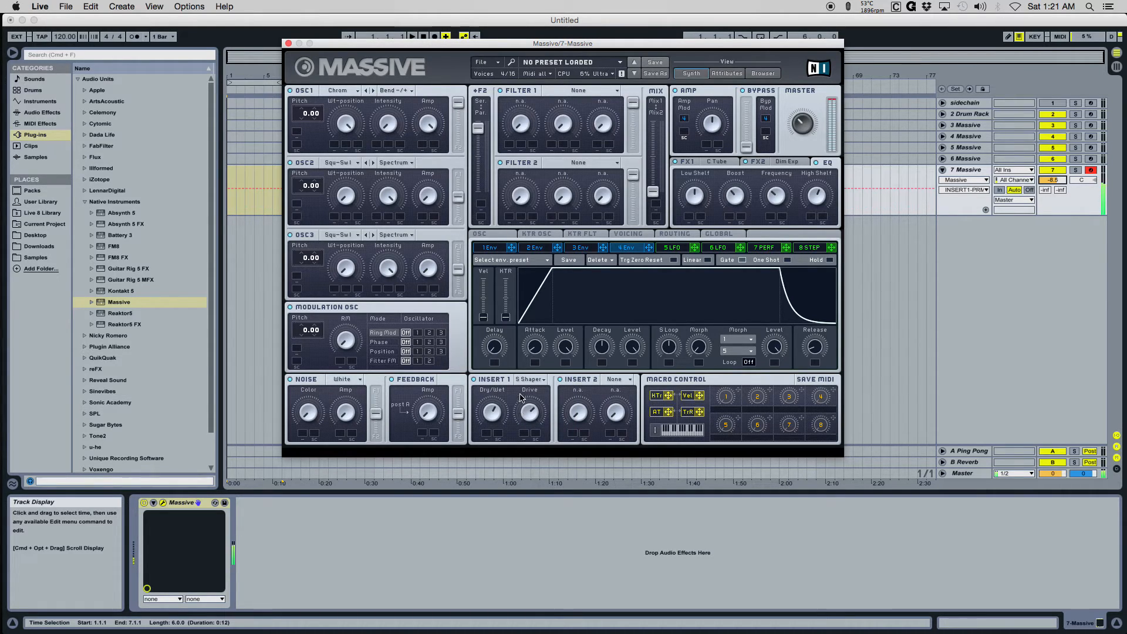
drag(534, 416, 532, 420)
click(490, 414)
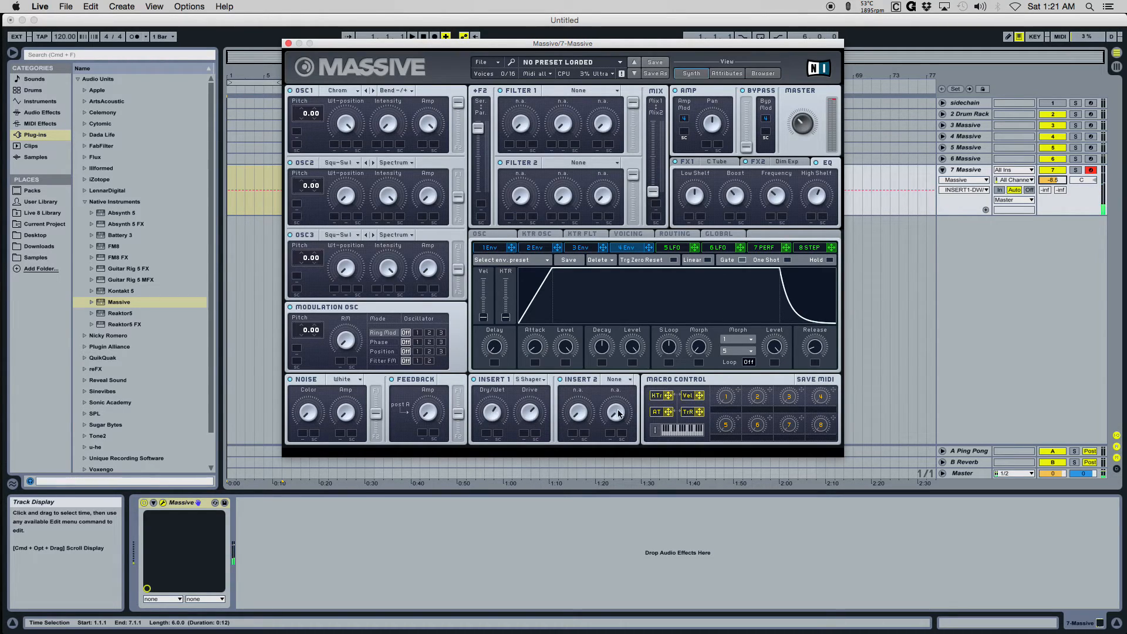
Try Sine Shaper in Insert 2, settle on Parabolic Shaper, and adjust its Dry/Wet and Drive
click(616, 379)
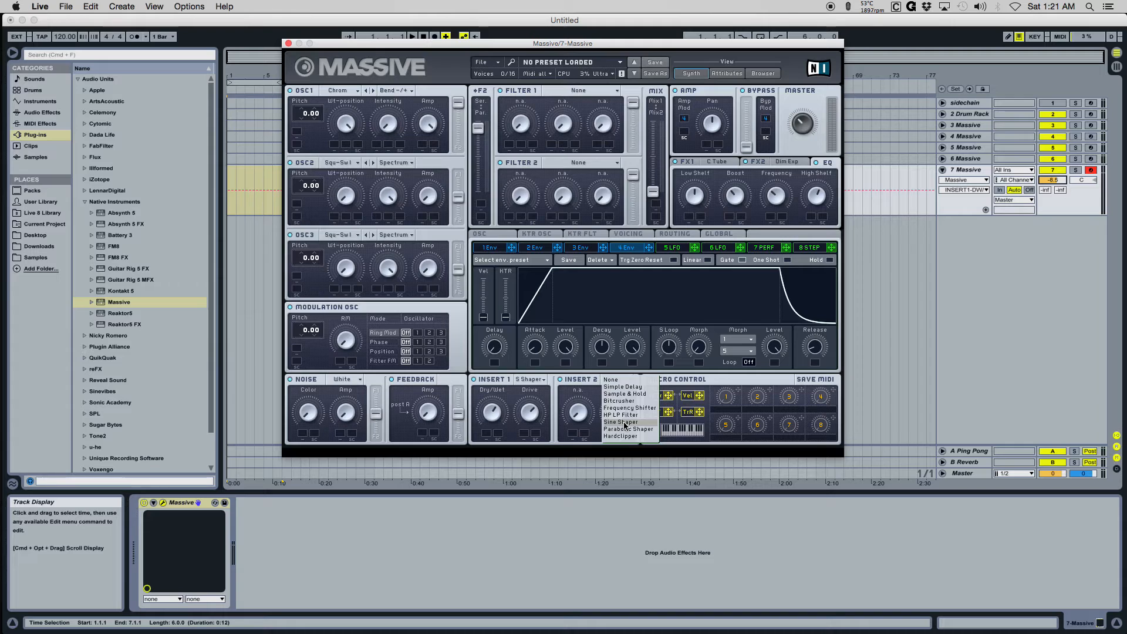
click(623, 423)
click(618, 414)
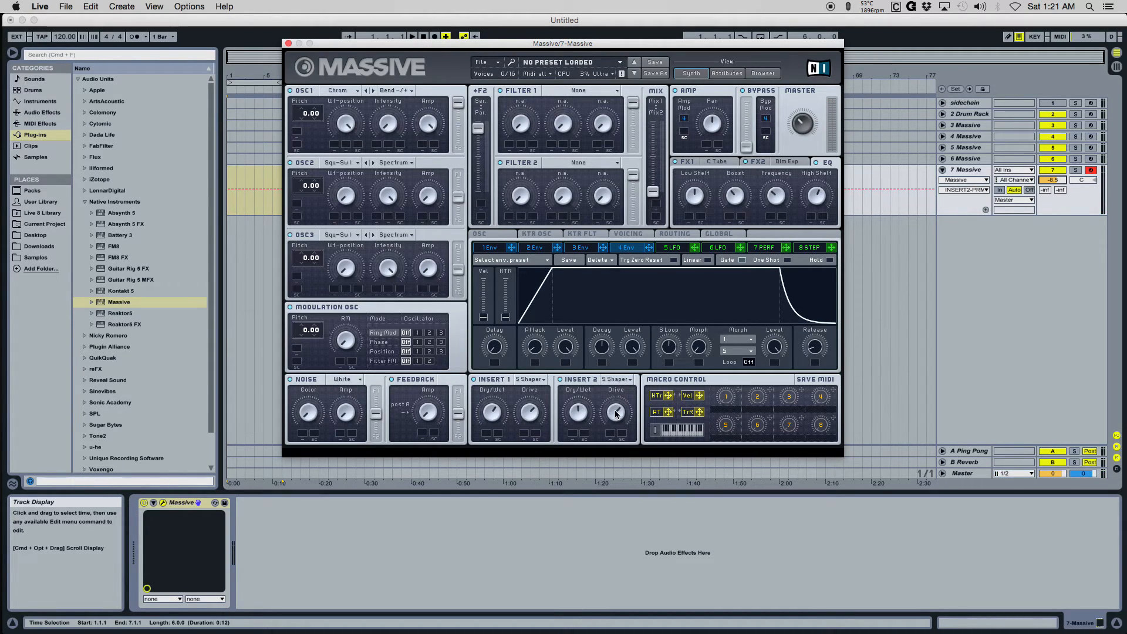
click(616, 379)
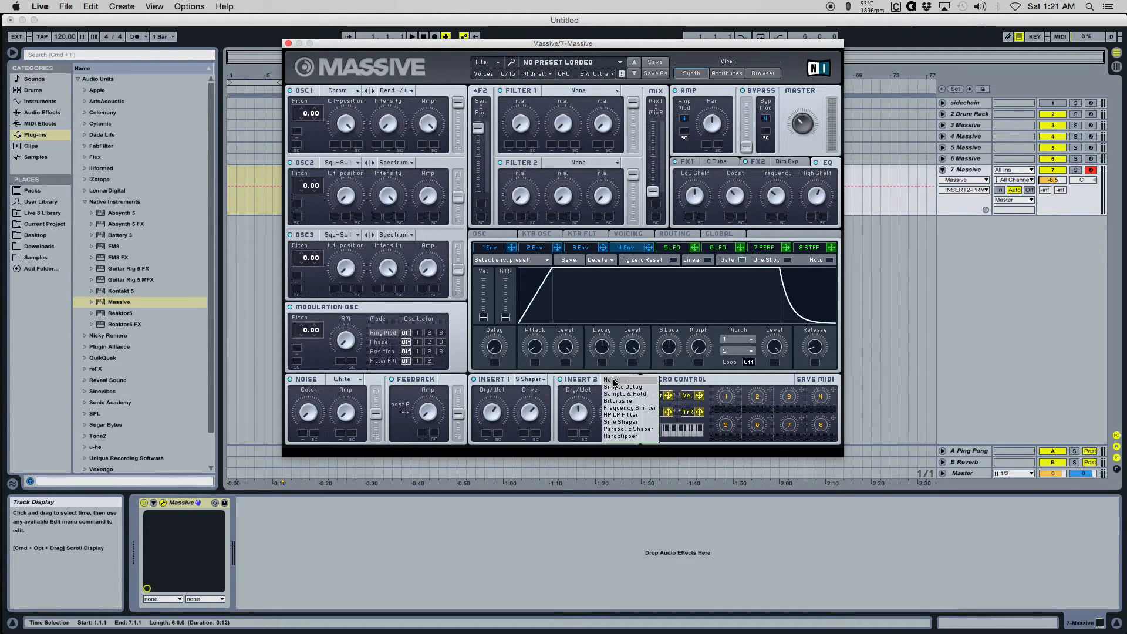
click(619, 429)
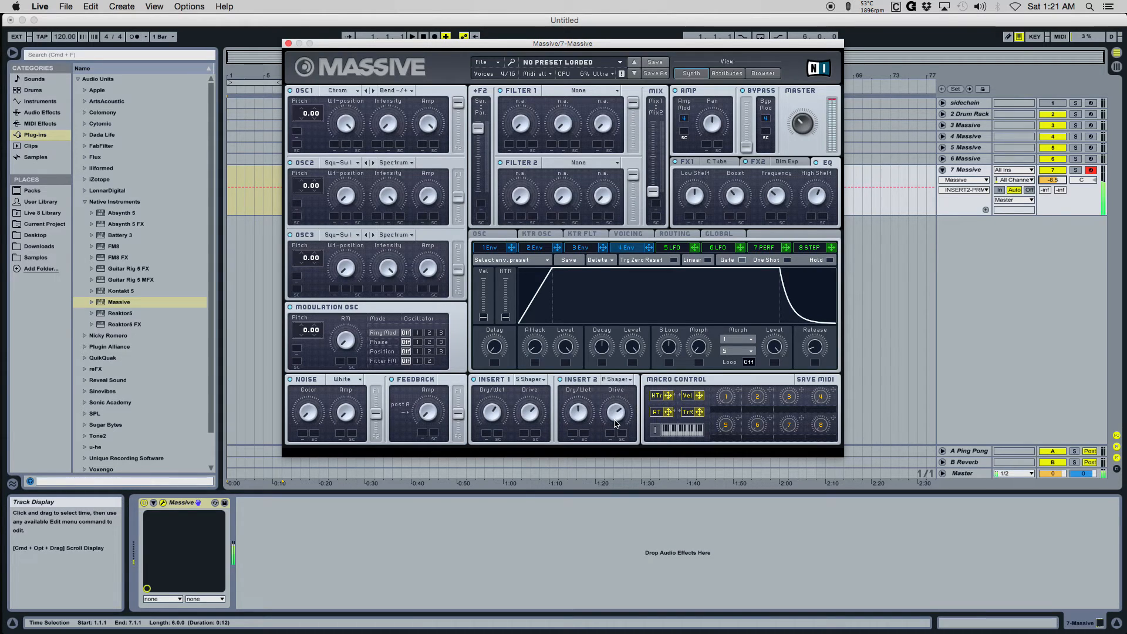
drag(577, 401, 621, 416)
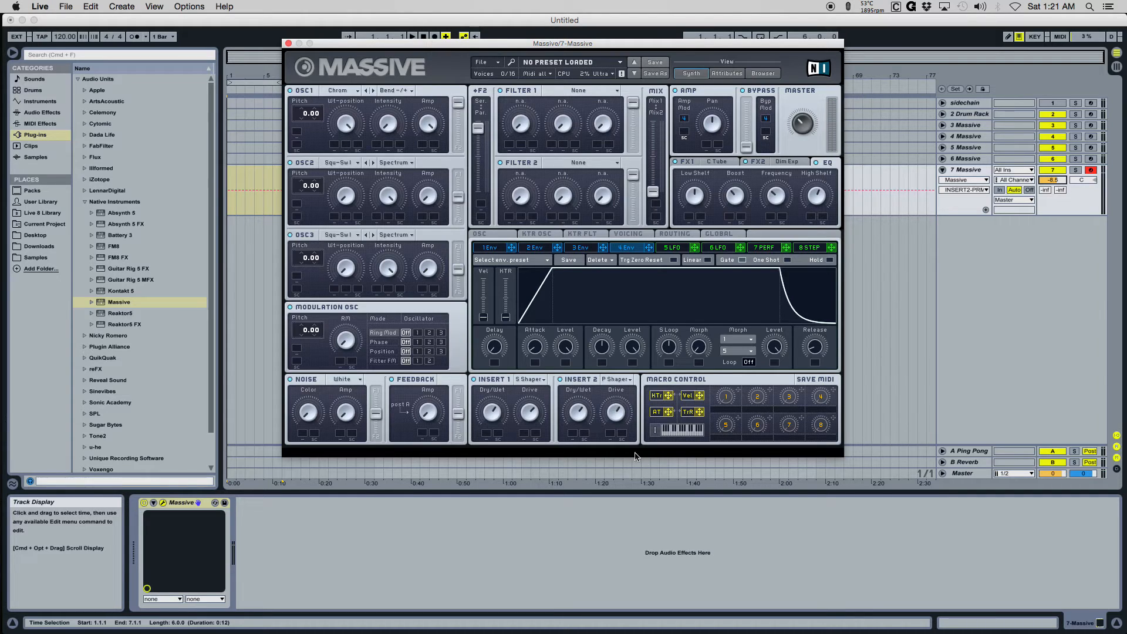
Turn the master volume down and bring it back up to a comfortable level
click(802, 131)
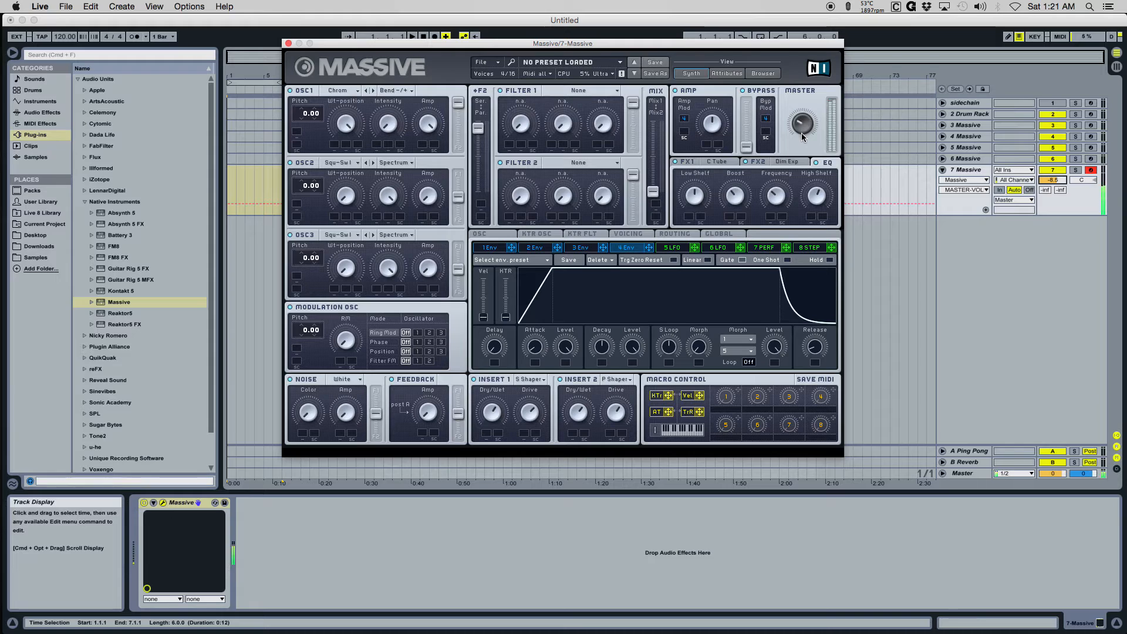
drag(802, 133, 801, 122)
click(249, 552)
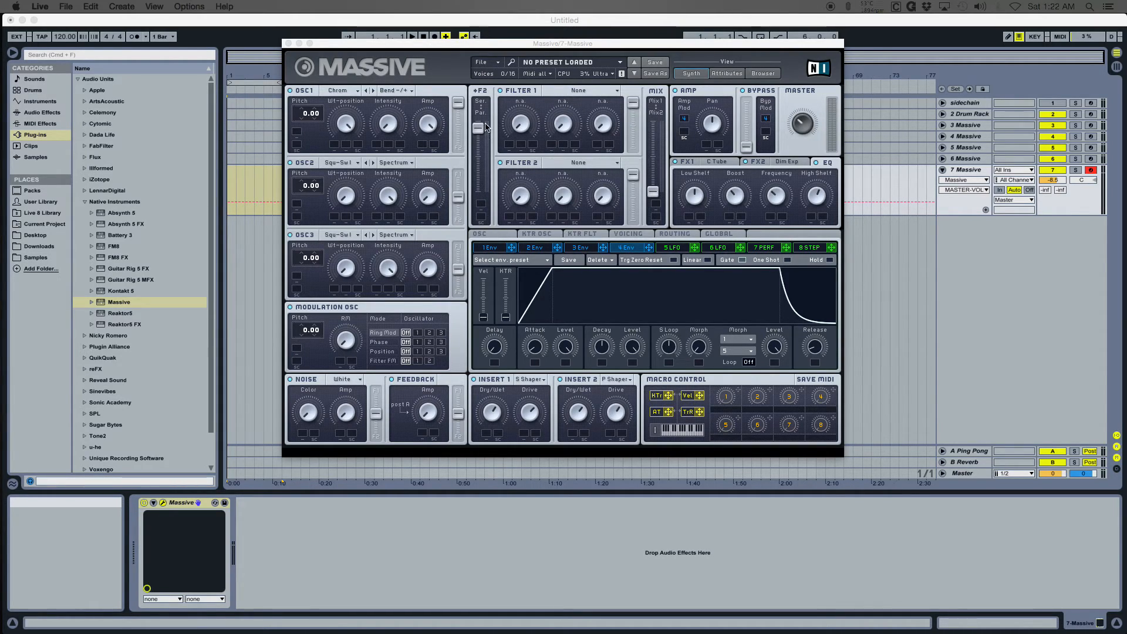
Set Filter 2 to Scream with a fairly high Scream amount, low Resonance, and Cutoff slightly below the middle
click(567, 164)
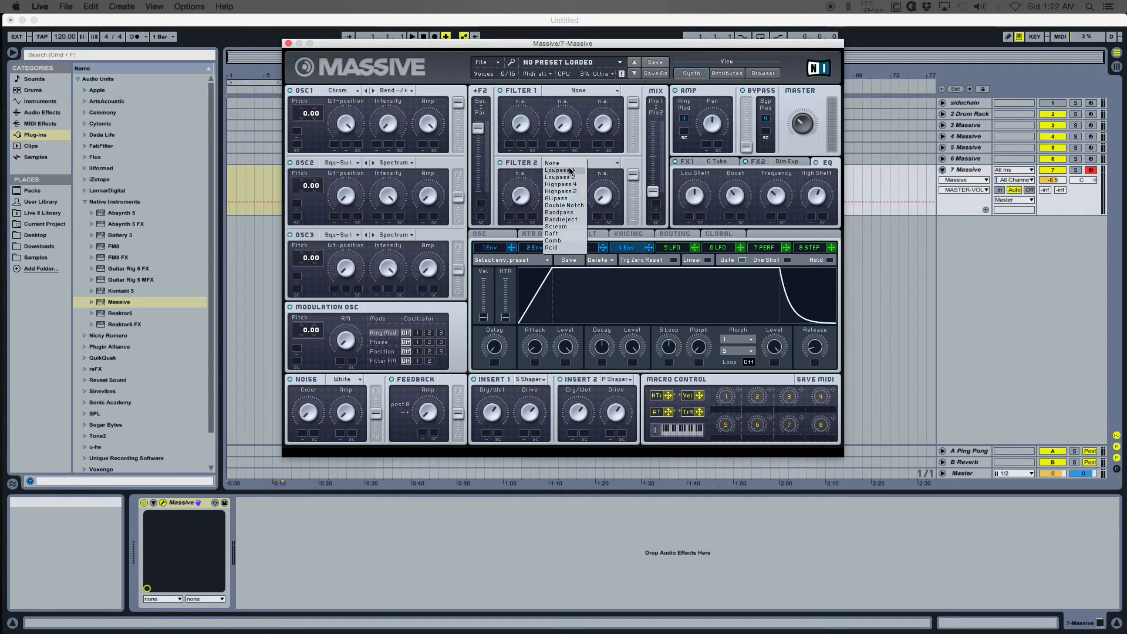
click(564, 227)
drag(567, 137, 567, 128)
drag(601, 199, 601, 182)
mouse_move(531, 195)
mouse_down()
mouse_move(529, 176)
mouse_move(527, 193)
mouse_up()
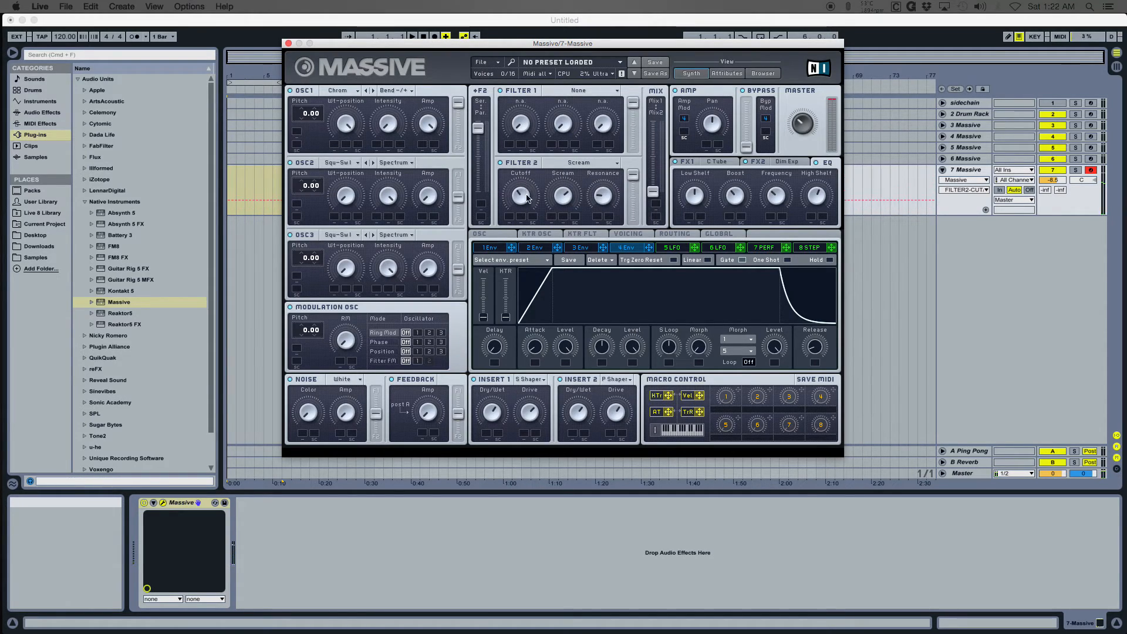
Modulate Filter 2's Cutoff with envelope 1 and lower that envelope's decay level to minimum
click(490, 247)
drag(633, 345, 597, 328)
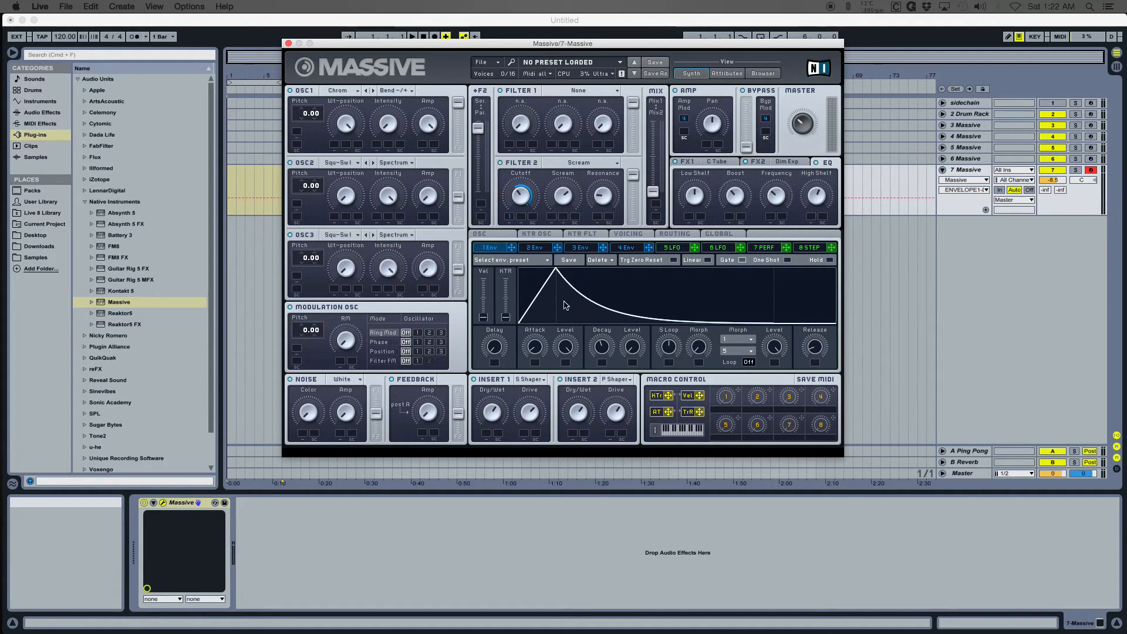
Fine-tune envelope 1's decay and release, and adjust the Scream and Resonance amounts of Filter 2
mouse_move(606, 354)
mouse_down()
mouse_move(607, 364)
mouse_move(607, 339)
mouse_move(607, 347)
mouse_up()
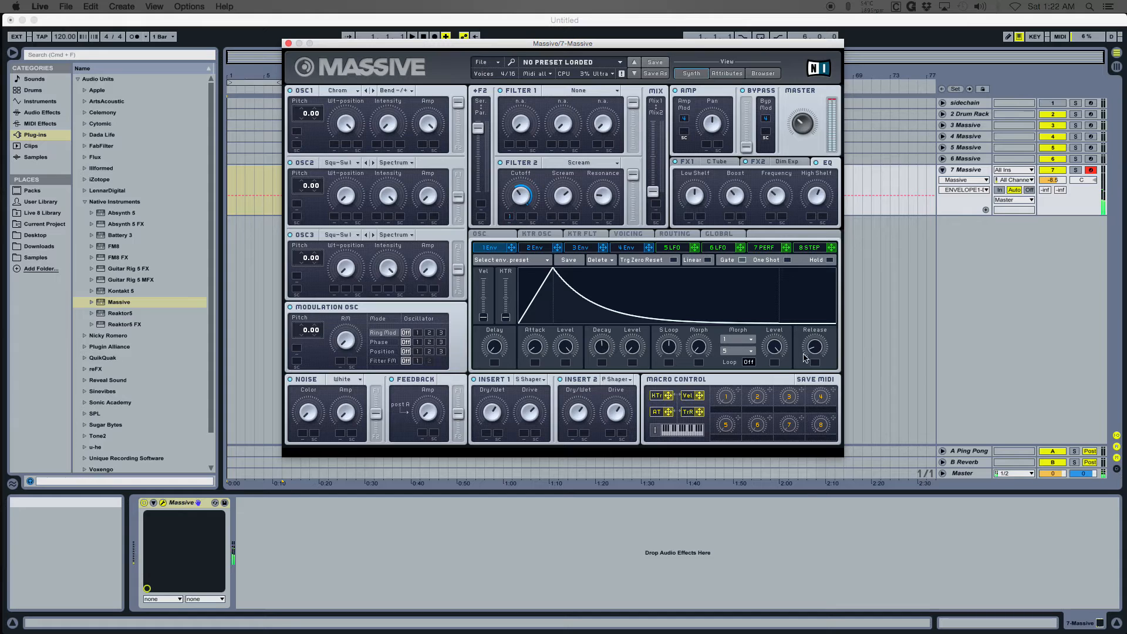
mouse_move(815, 347)
mouse_down()
mouse_move(813, 315)
mouse_move(810, 351)
mouse_up()
click(627, 248)
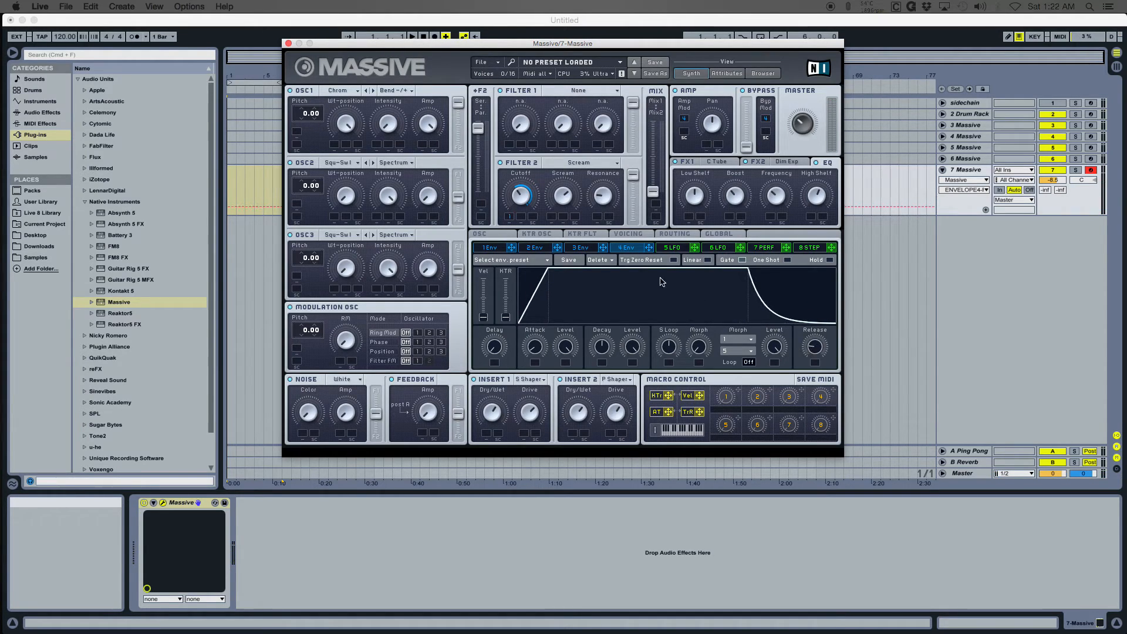
click(501, 250)
drag(601, 346, 604, 350)
drag(816, 350, 816, 347)
drag(602, 349, 603, 357)
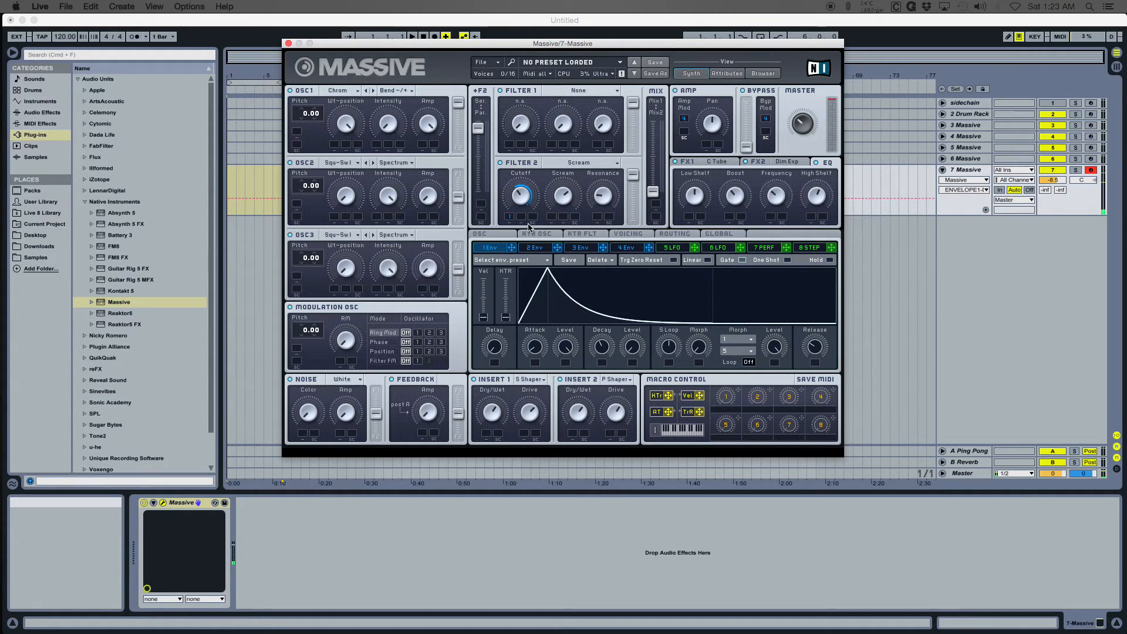
click(569, 200)
click(613, 201)
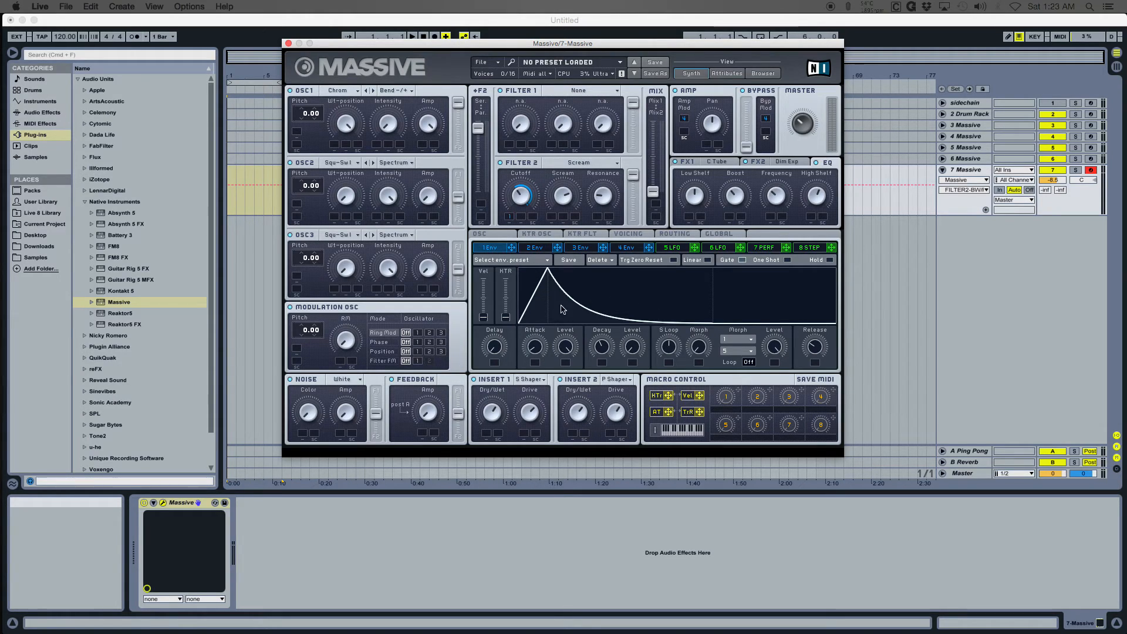
Set Filter 1 to Double Notch with fairly low Cutoff and Resonance
click(558, 93)
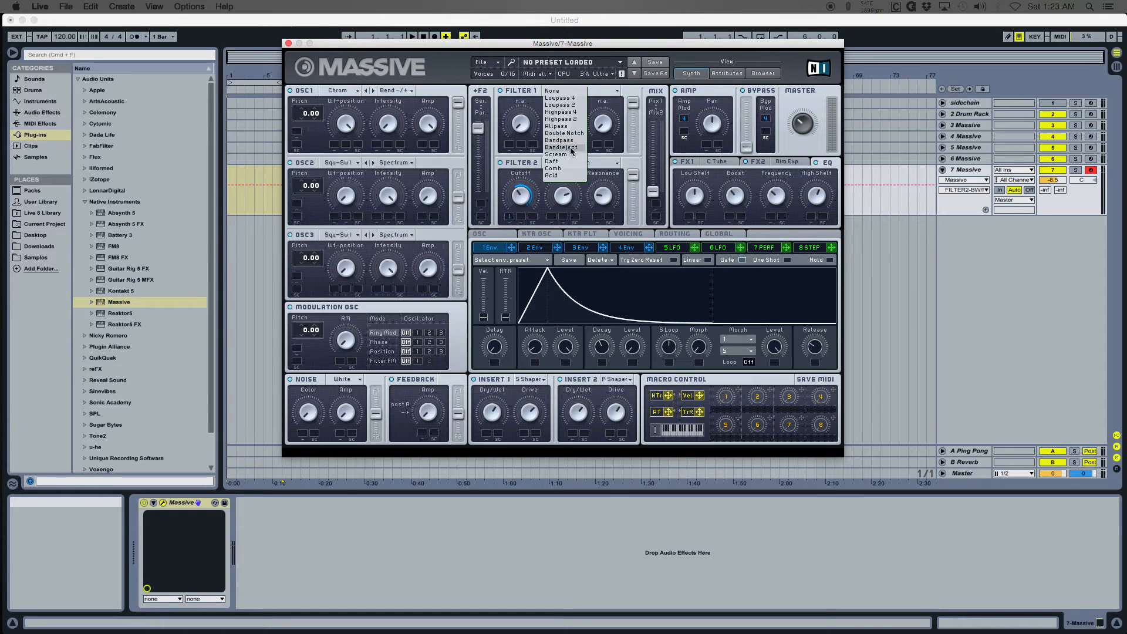
click(546, 133)
drag(522, 125, 524, 121)
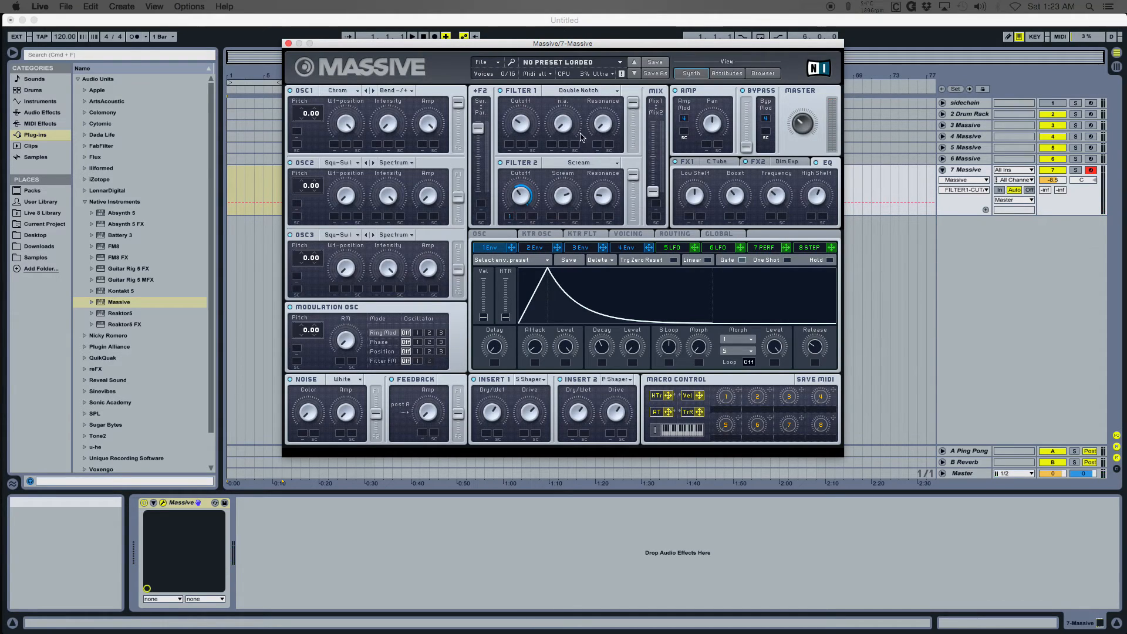
drag(603, 126, 603, 121)
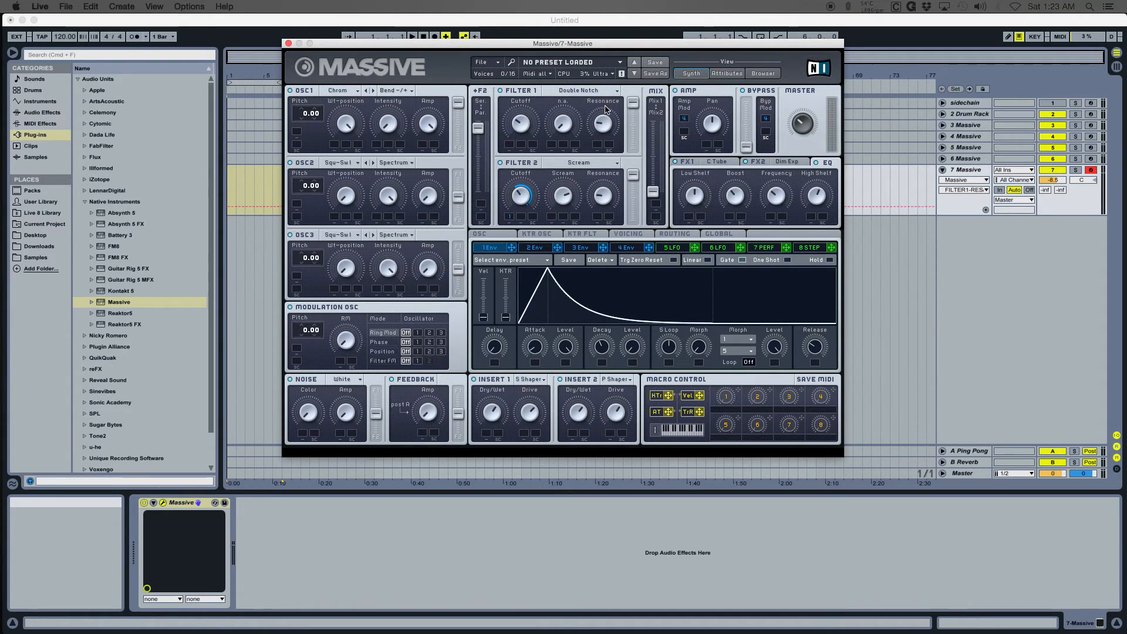
click(529, 115)
drag(528, 115, 536, 133)
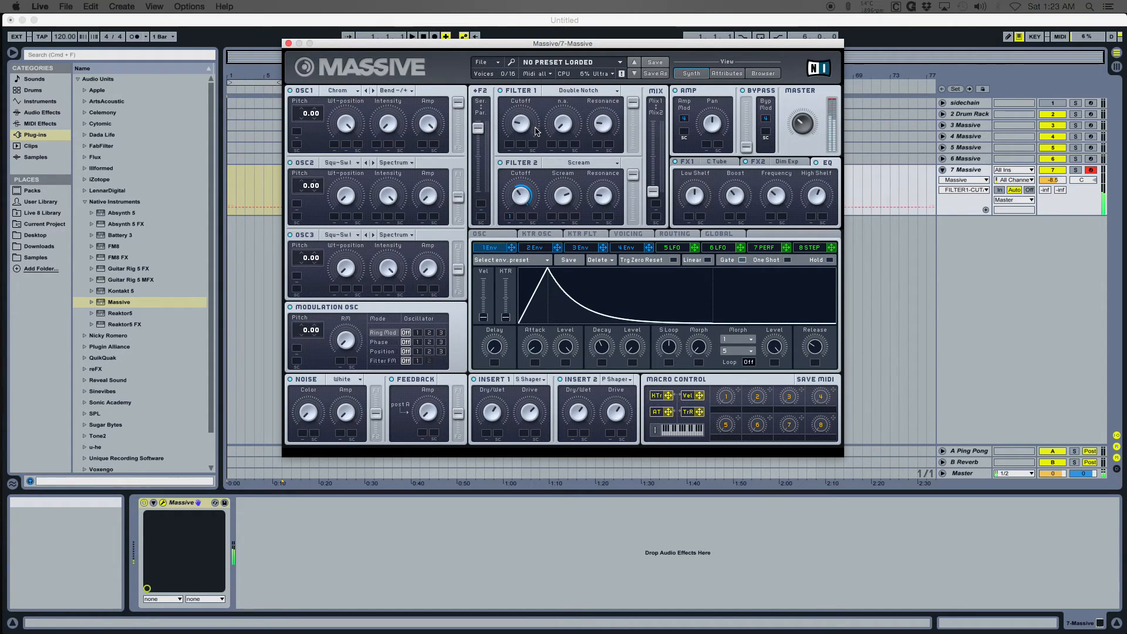
Modulate Filter 1's Cutoff upward with LFO 5, and sync that LFO to a ratio of 1/2
click(673, 247)
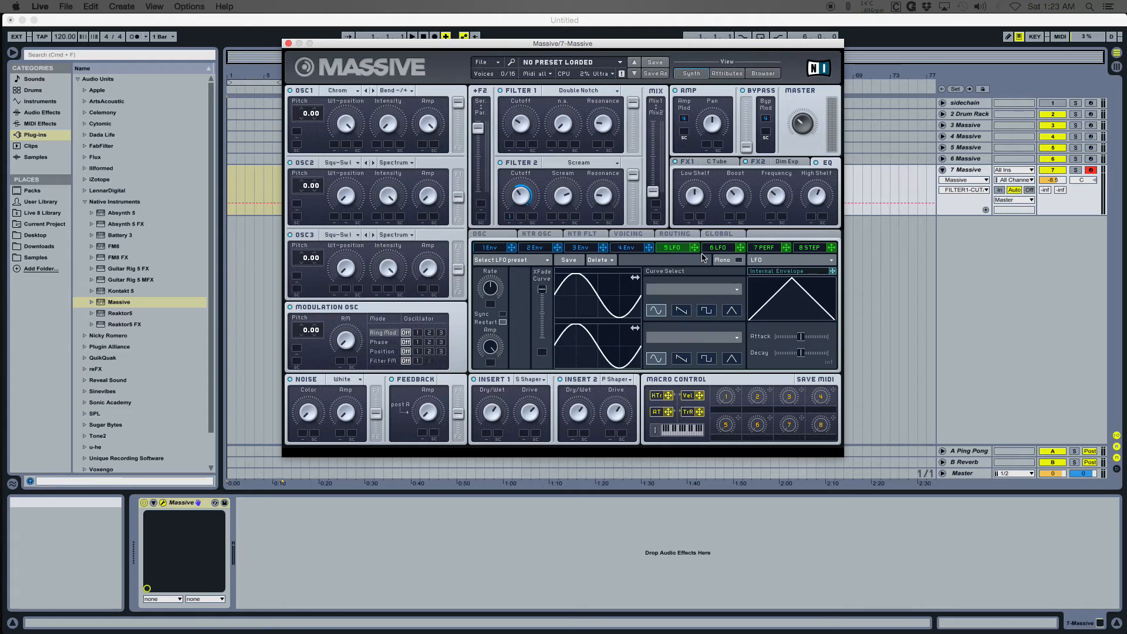
drag(695, 248, 522, 177)
drag(509, 145, 509, 134)
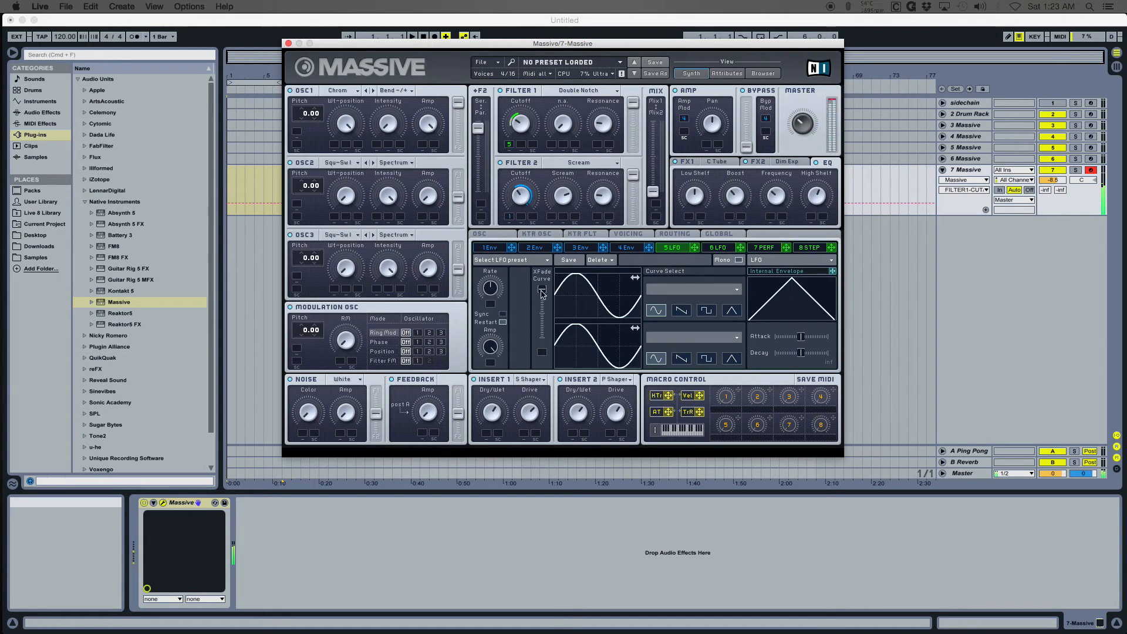
click(502, 314)
drag(498, 295, 496, 294)
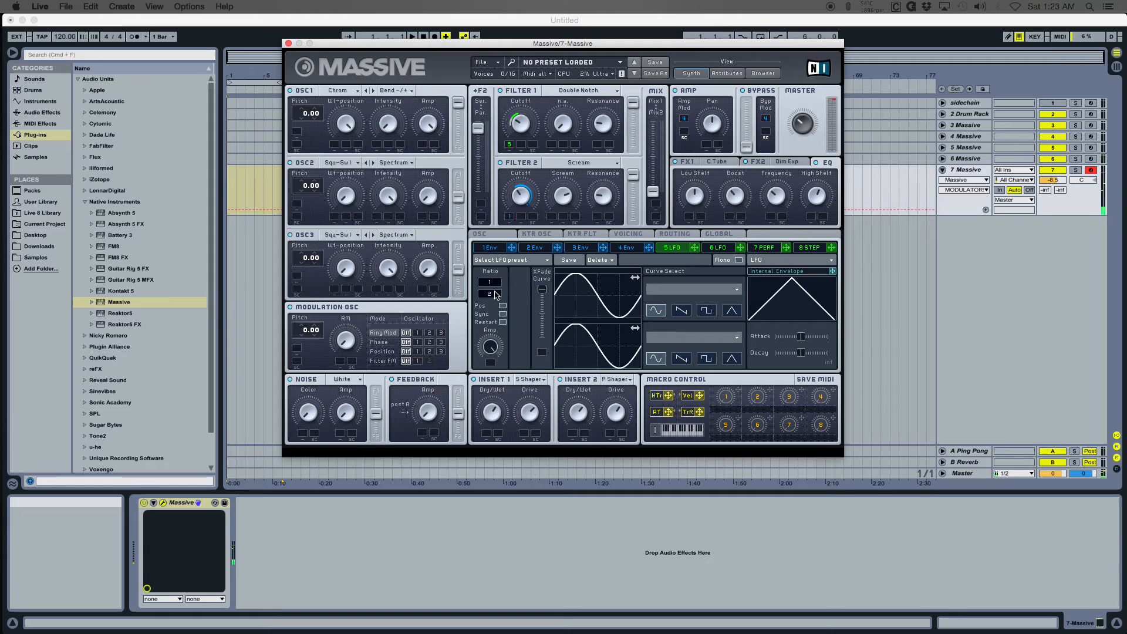
drag(495, 297, 495, 298)
Lower OSC1's Intensity and modulate it with LFO 5, and raise Filter 2's Cutoff to about the middle
click(350, 126)
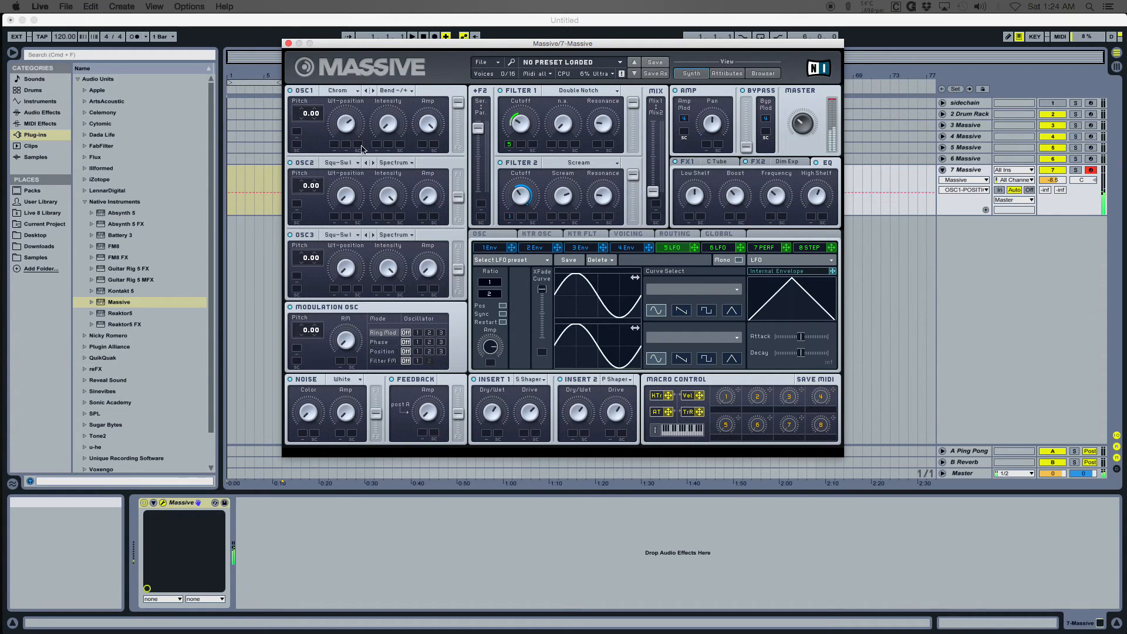
click(383, 124)
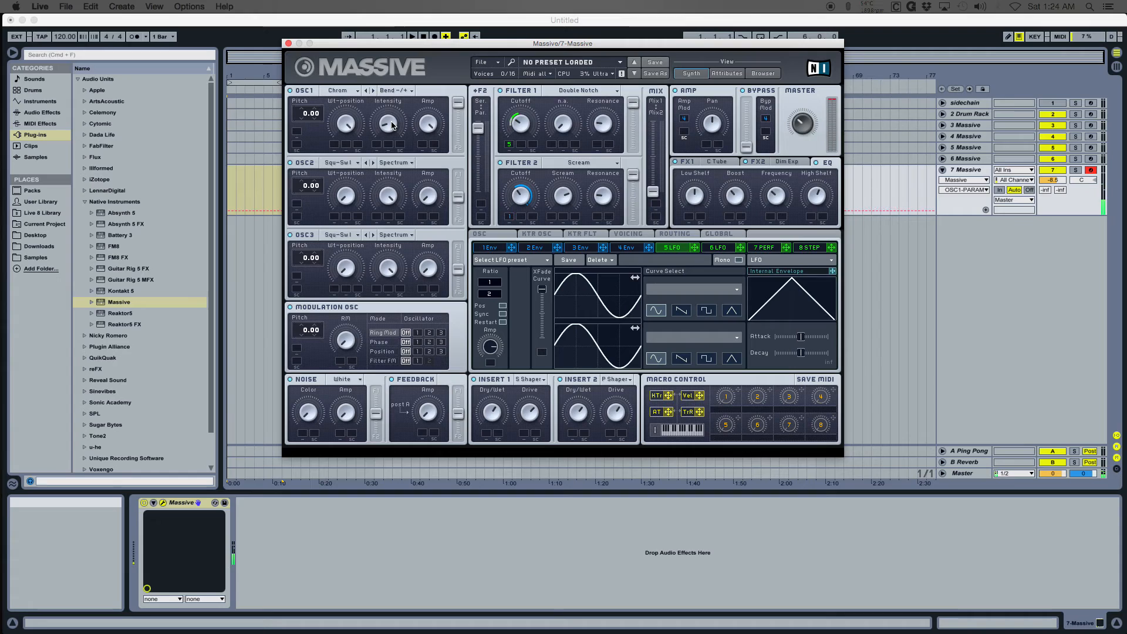
drag(392, 124, 391, 176)
drag(695, 248, 480, 186)
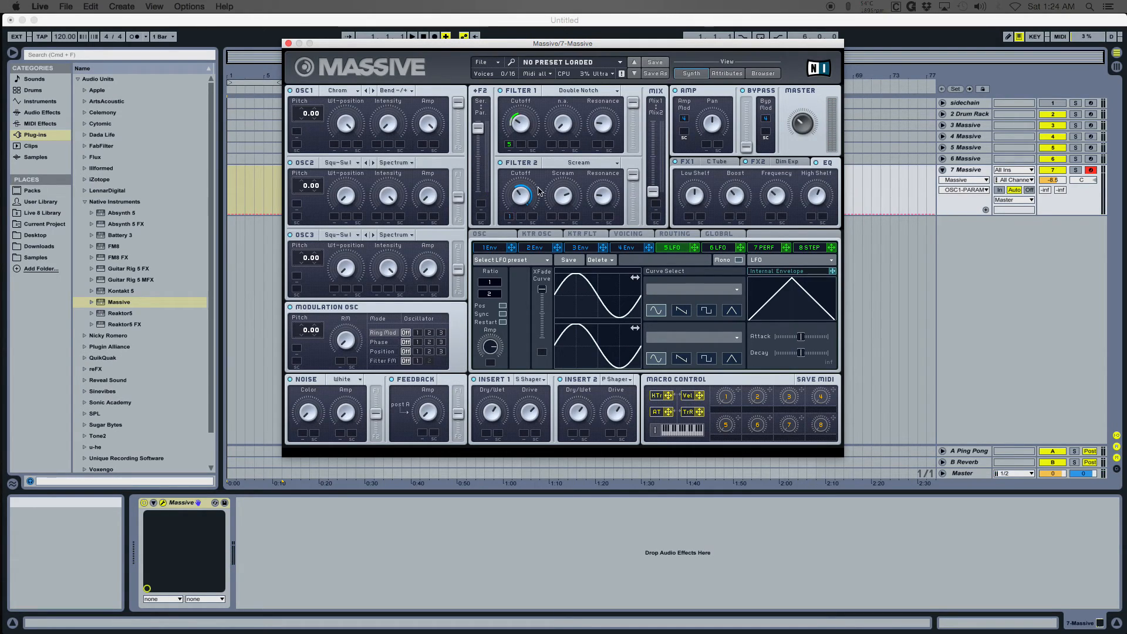
drag(695, 247, 387, 126)
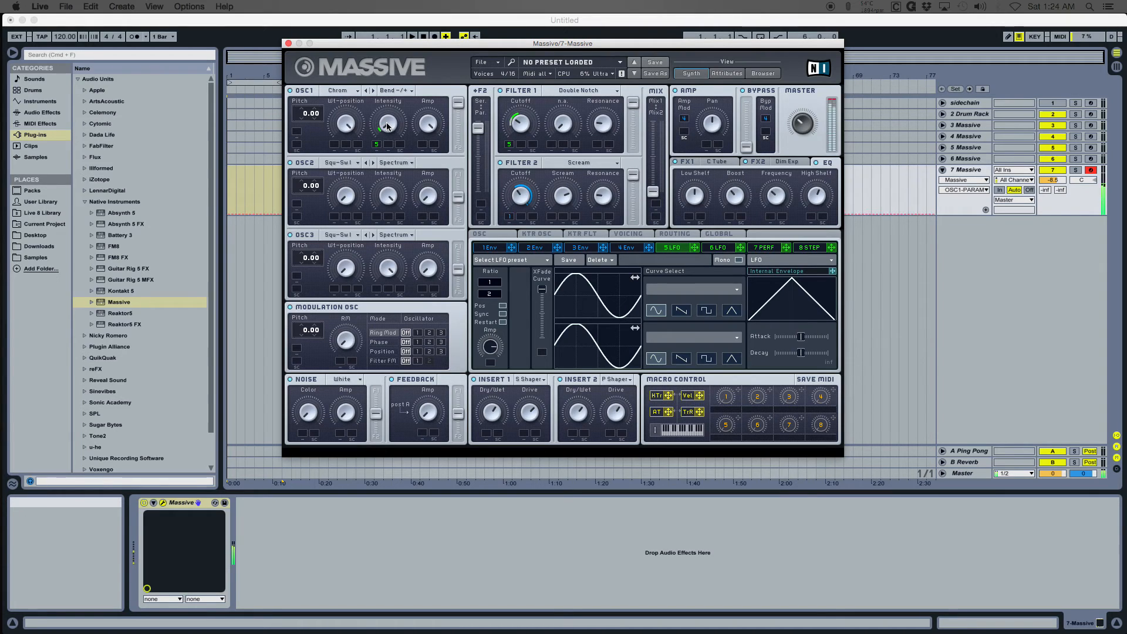
drag(533, 198, 518, 172)
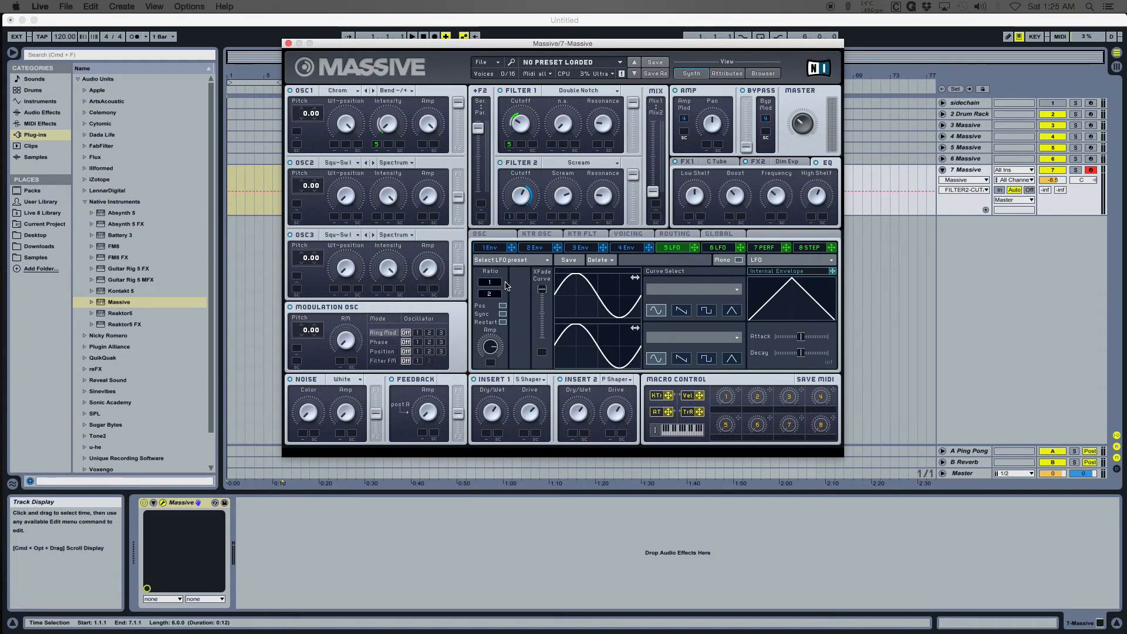
Apply the modulation oscillator's Phase mode to oscillator 1 with a low Phase amount
click(417, 342)
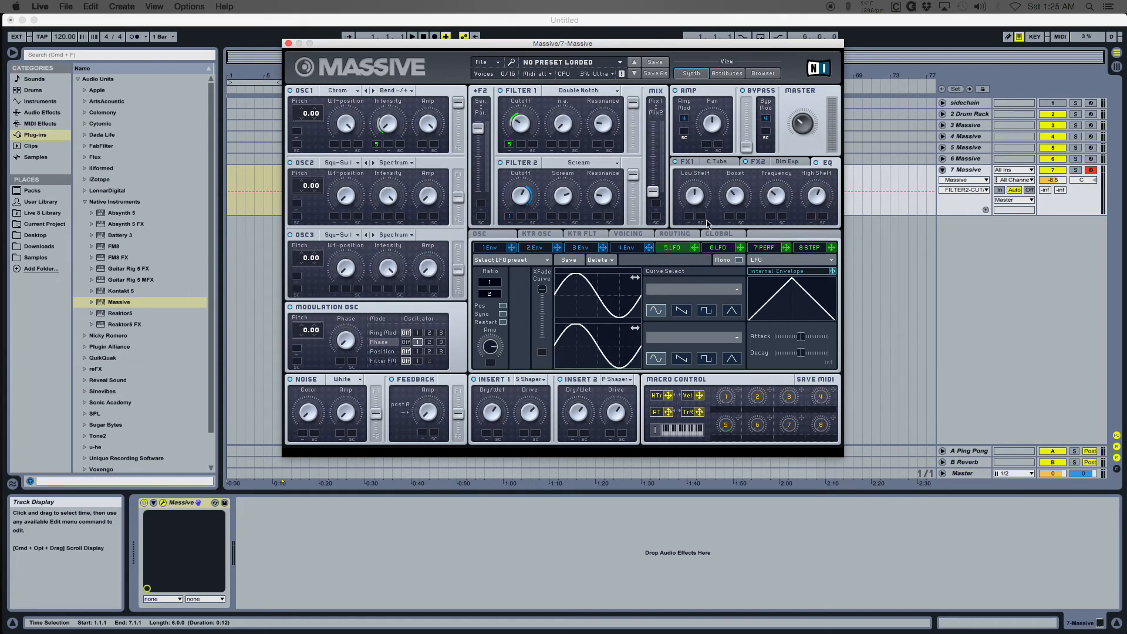
click(514, 236)
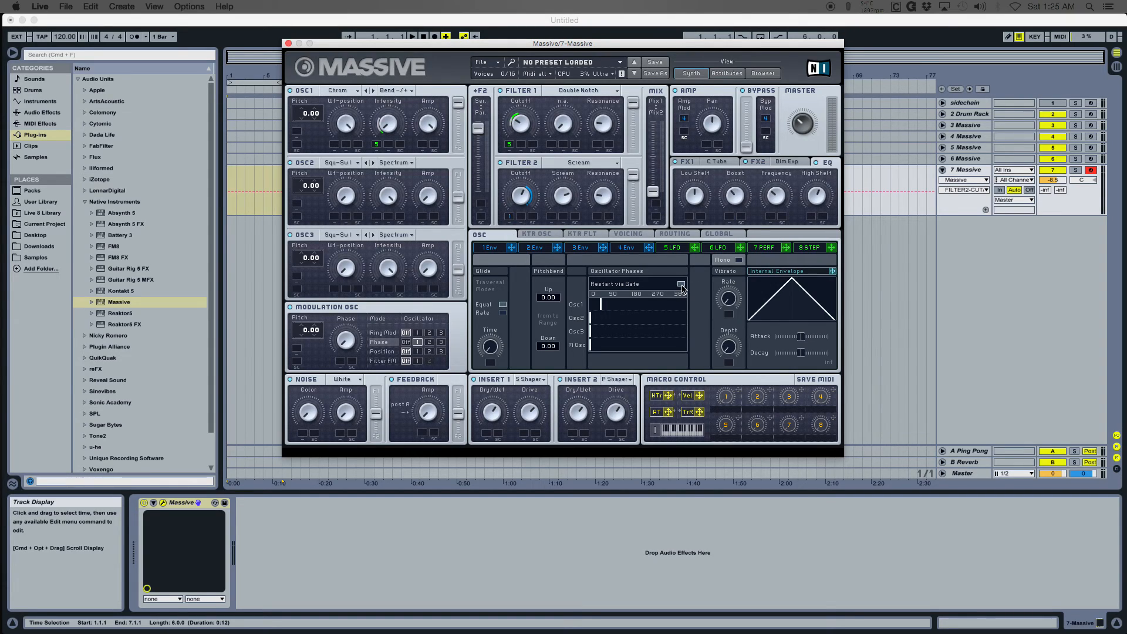
click(350, 342)
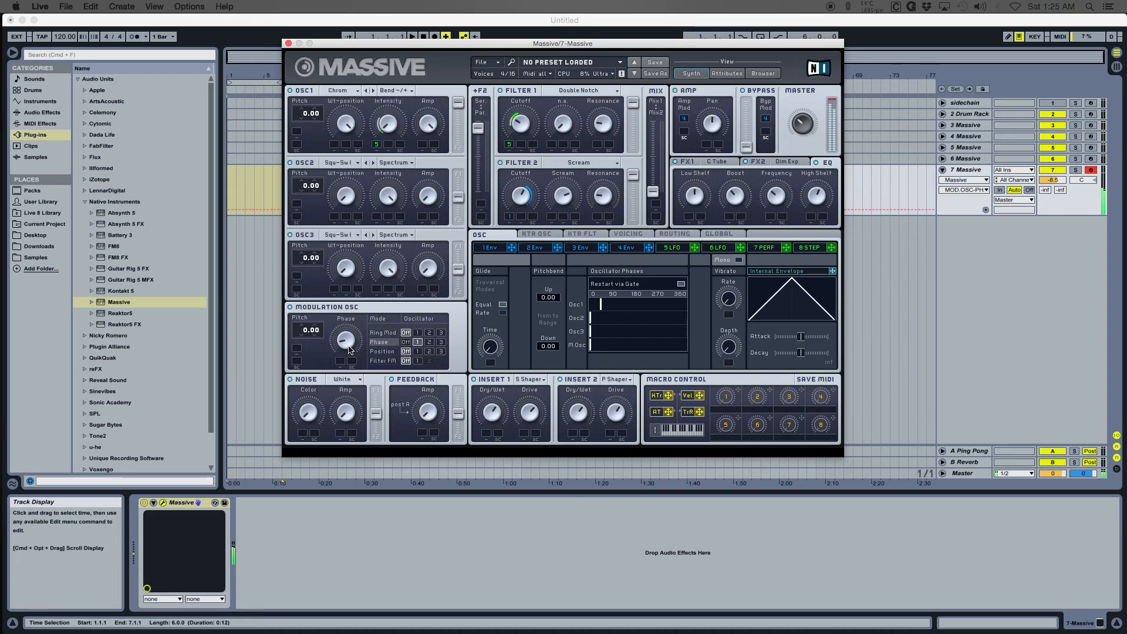
click(679, 247)
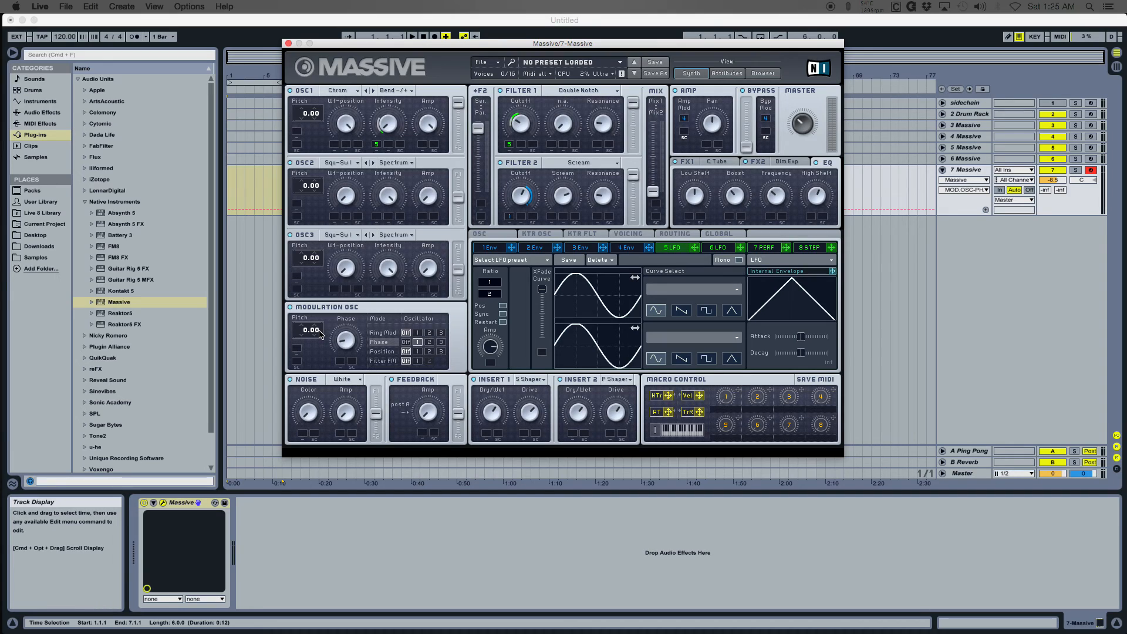
Detune OSC1's pitch to 0.04 and the modulation oscillator's pitch to -0.03
drag(321, 333, 322, 328)
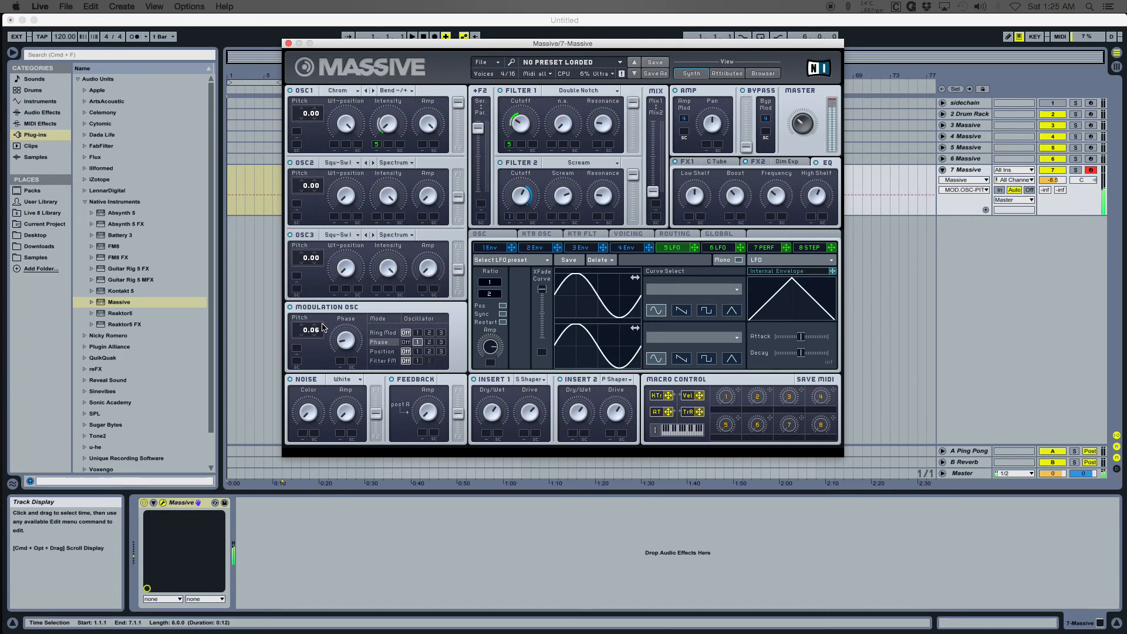
click(322, 115)
mouse_move(320, 333)
mouse_down()
mouse_move(322, 350)
mouse_move(316, 340)
mouse_up()
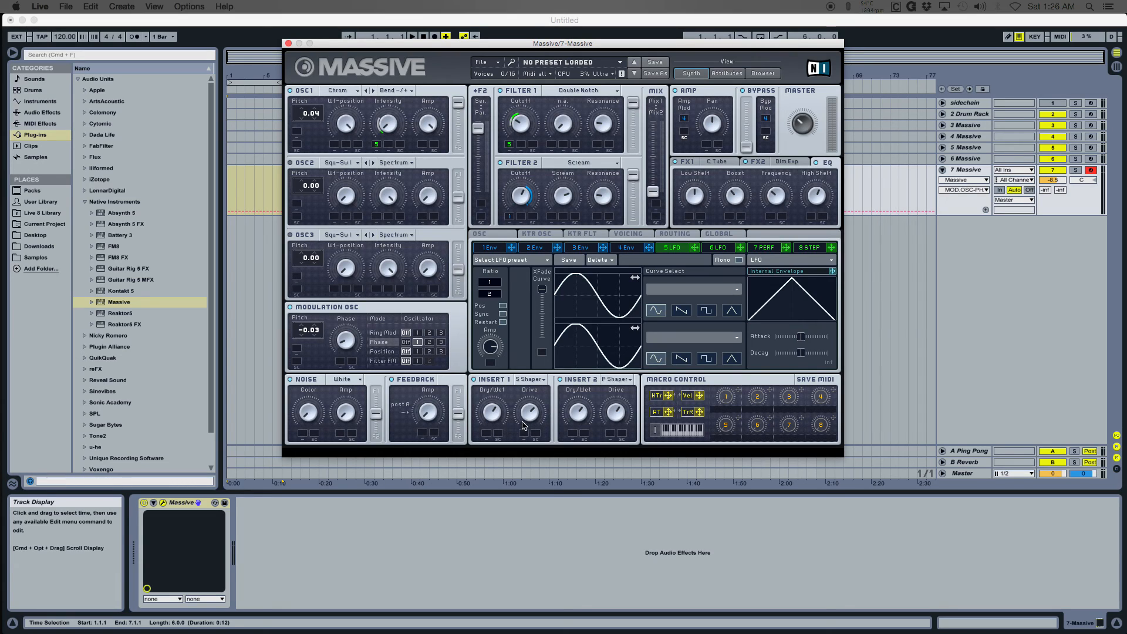
Fine-tune Insert 1's Dry/Wet and Filter 2's Cutoff
drag(491, 416, 490, 408)
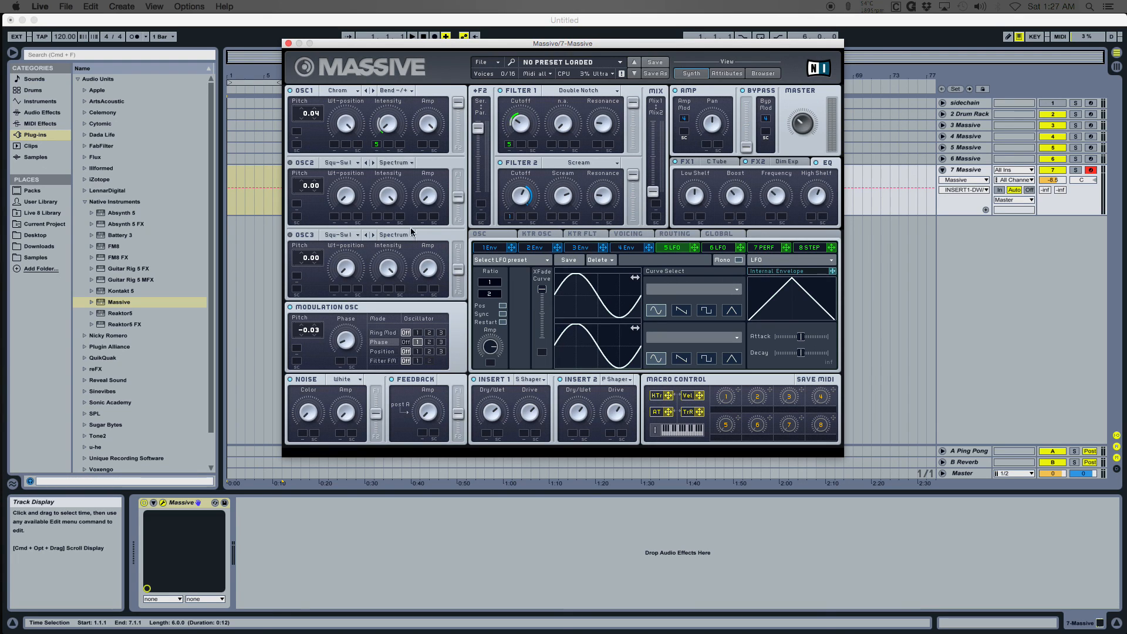
drag(411, 47, 396, 47)
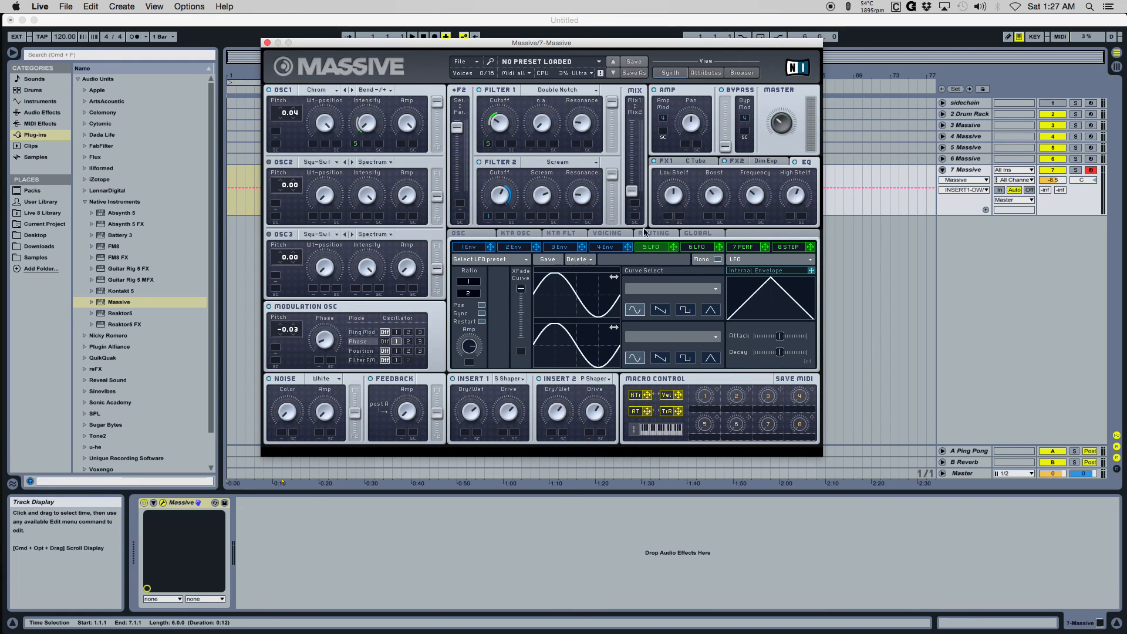
click(502, 199)
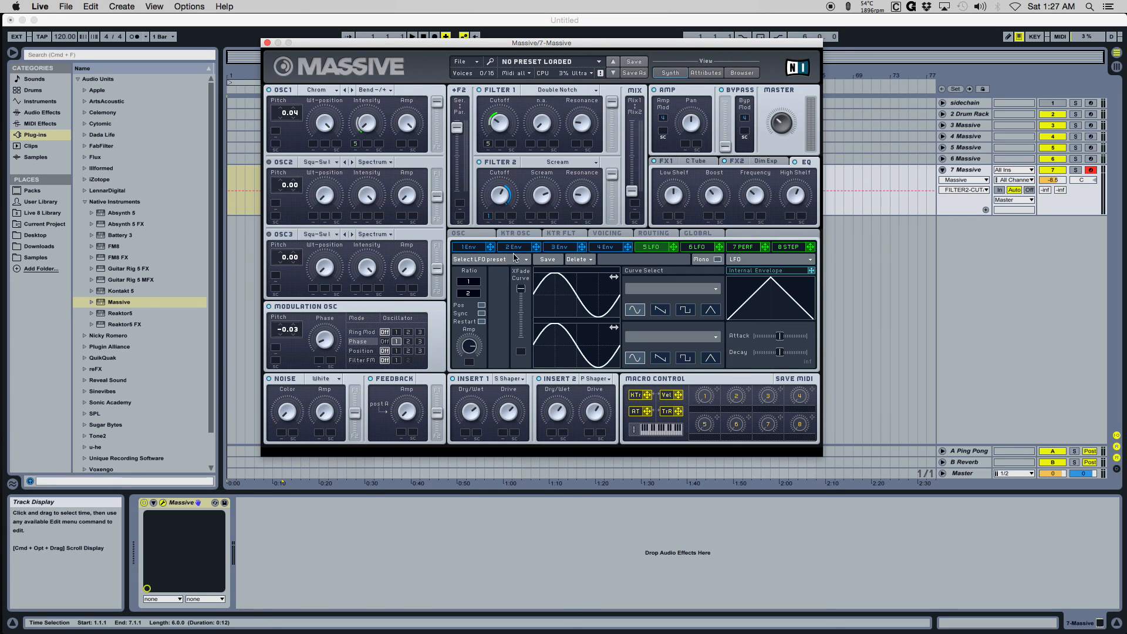
drag(562, 43, 579, 45)
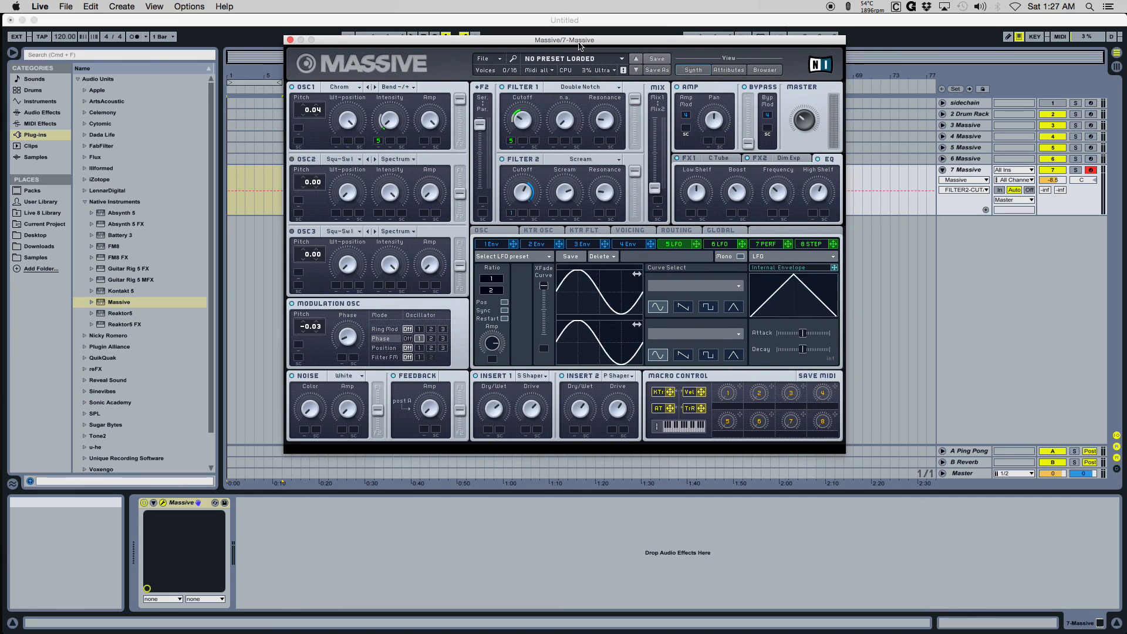